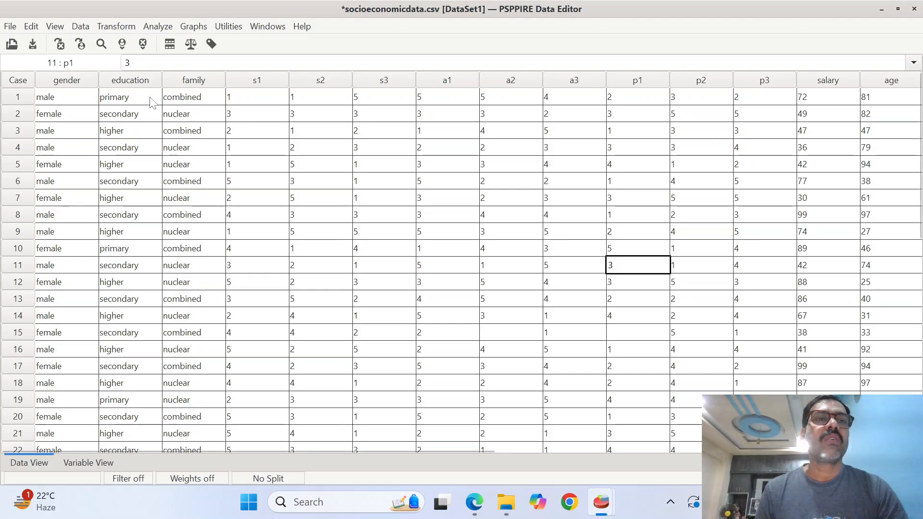
Open the Frequencies analysis, reset its variable selection, and keep only Mean selected among the statistics.
{"action": "left_click", "coordinate": [159, 27]}
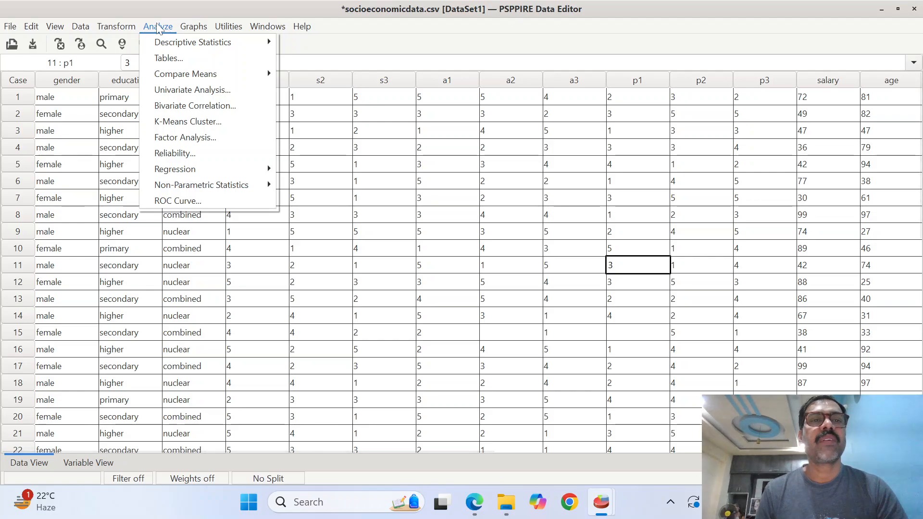
{"action": "mouse_move", "coordinate": [175, 43]}
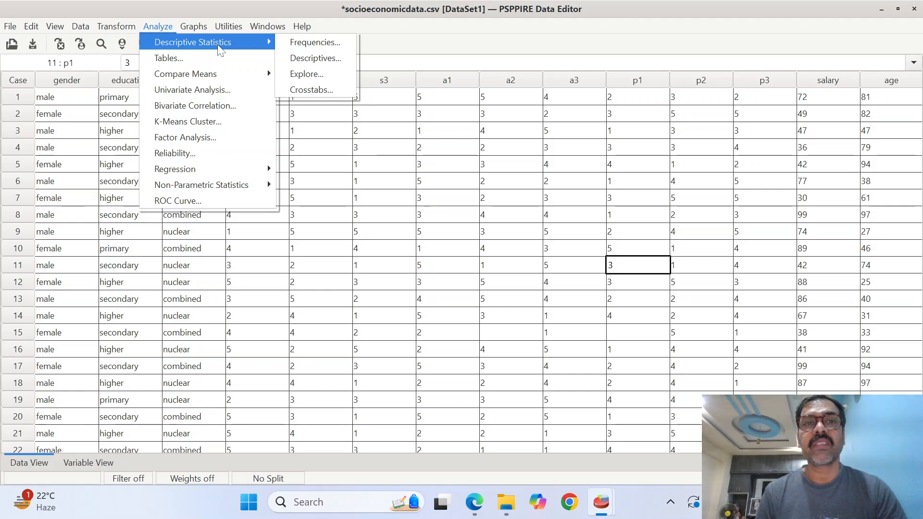
{"action": "left_click", "coordinate": [330, 43]}
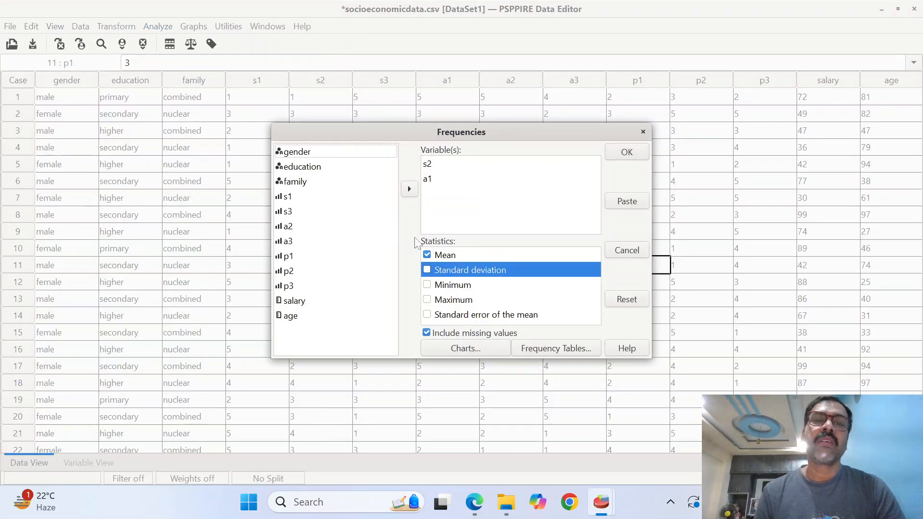
{"action": "left_click", "coordinate": [435, 178]}
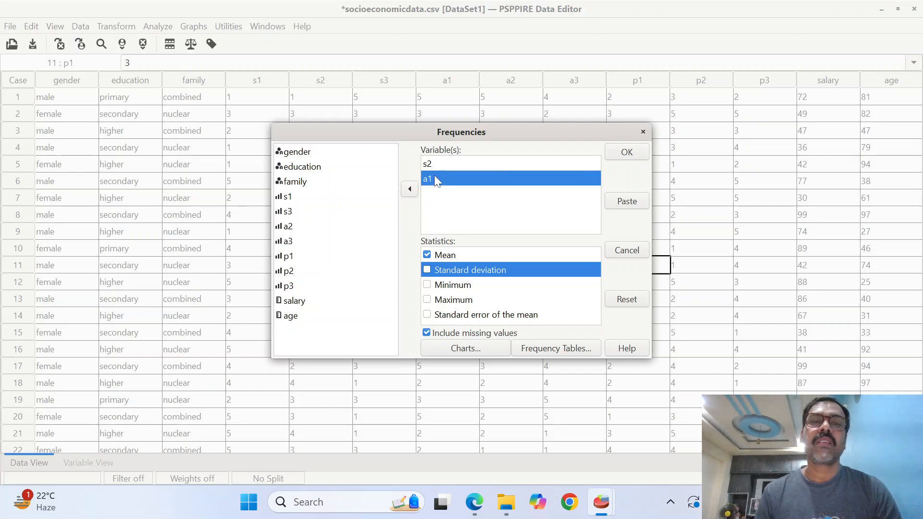
{"action": "left_click", "coordinate": [634, 302]}
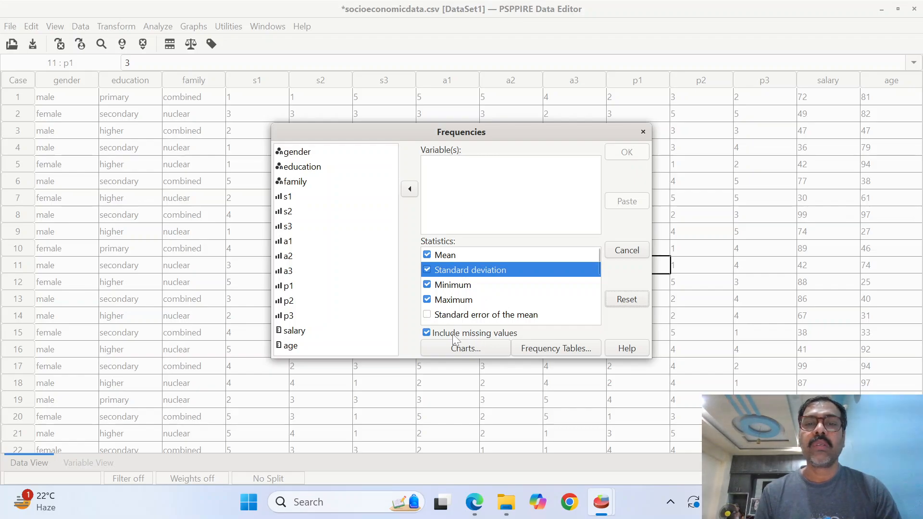
{"action": "left_click", "coordinate": [427, 300]}
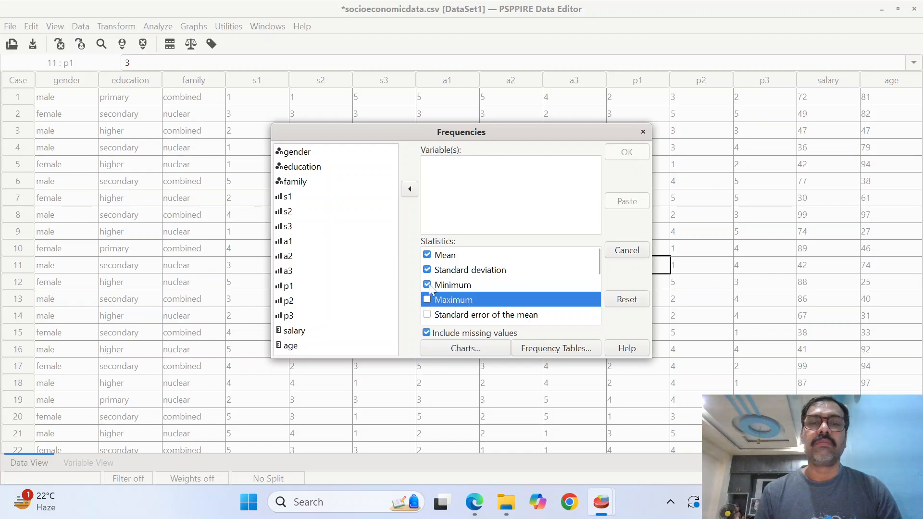
{"action": "left_click", "coordinate": [427, 284]}
{"action": "left_click", "coordinate": [427, 270]}
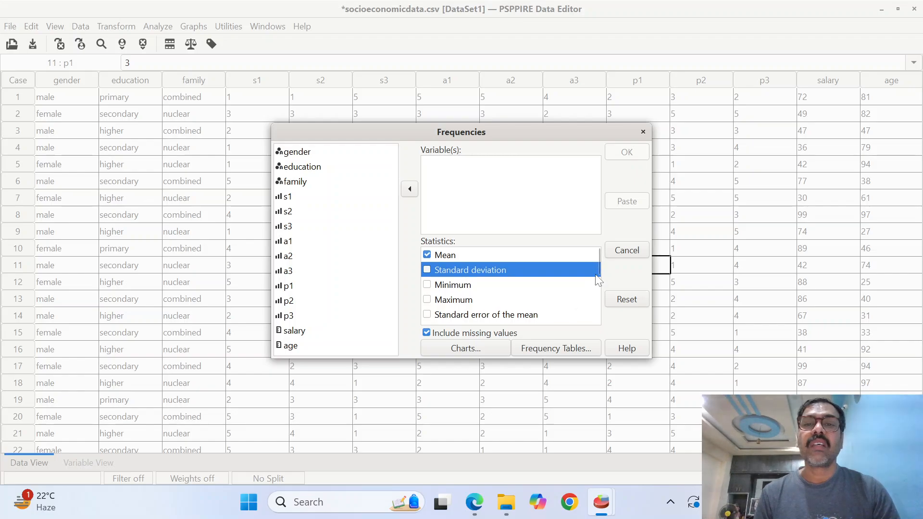
{"action": "left_click_drag", "start_coordinate": [598, 267], "coordinate": [602, 326]}
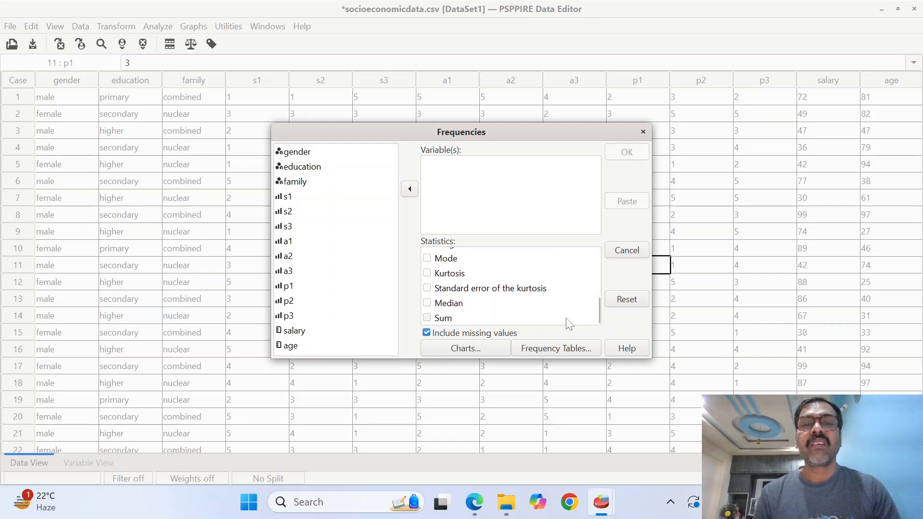
{"action": "left_click_drag", "start_coordinate": [600, 319], "coordinate": [599, 261]}
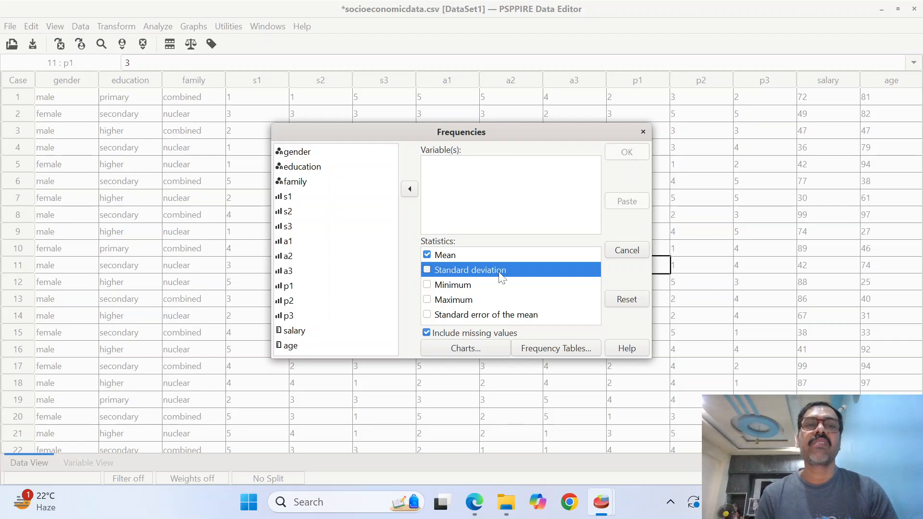
Add s1 to s3, a1 to a3, p1 to p3, salary and age to the Frequencies analysis and run it.
{"action": "left_click", "coordinate": [289, 201]}
{"action": "left_click", "coordinate": [307, 318], "text": "shift"}
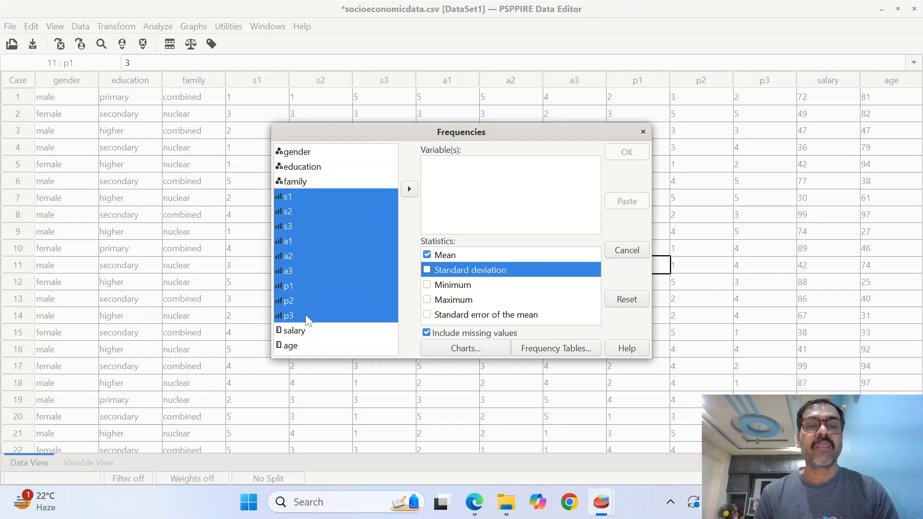
{"action": "left_click", "coordinate": [304, 349], "text": "shift"}
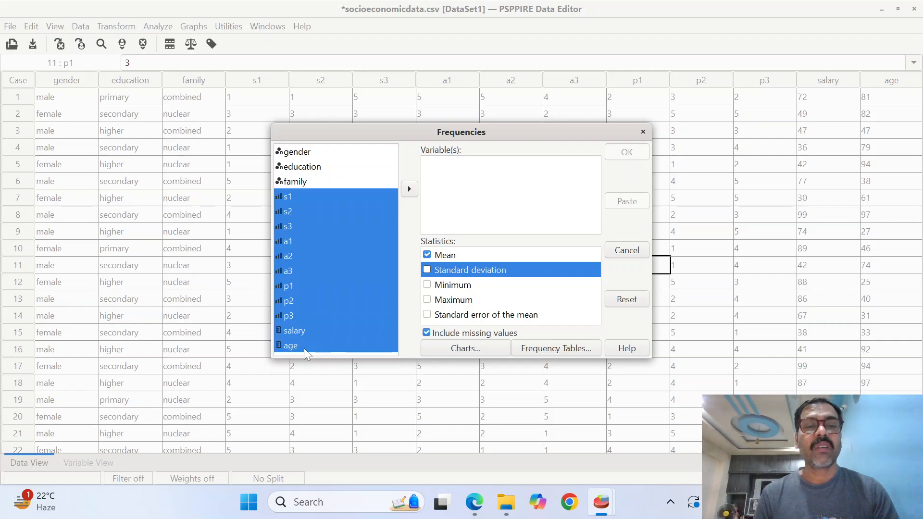
{"action": "left_click", "coordinate": [416, 189]}
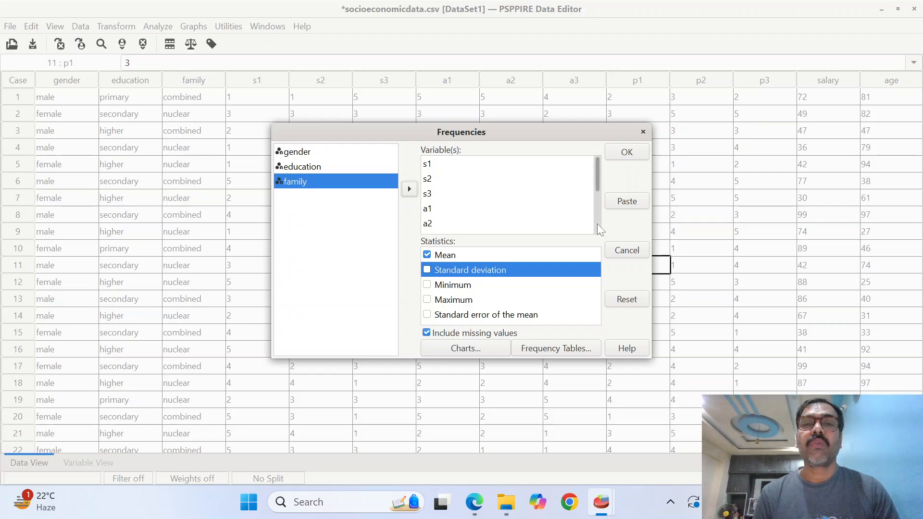
{"action": "left_click", "coordinate": [477, 351]}
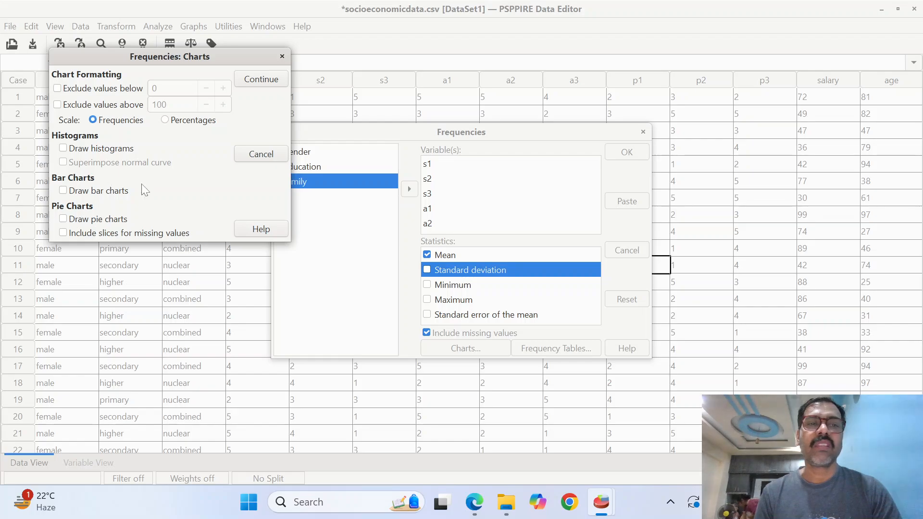
{"action": "left_click", "coordinate": [282, 57]}
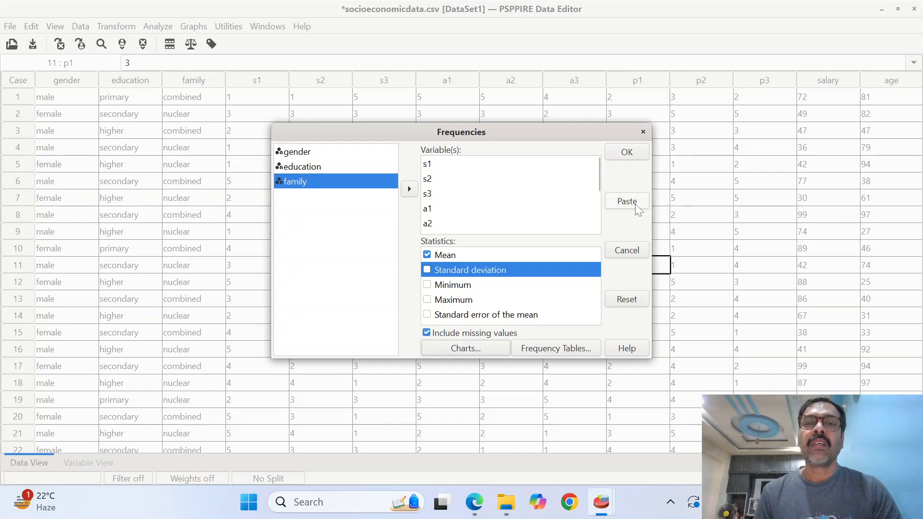
{"action": "left_click", "coordinate": [631, 151]}
Examine the new Statistics table in the output viewer for each variable's missing count and mean.
{"action": "key", "text": "alt+Tab"}
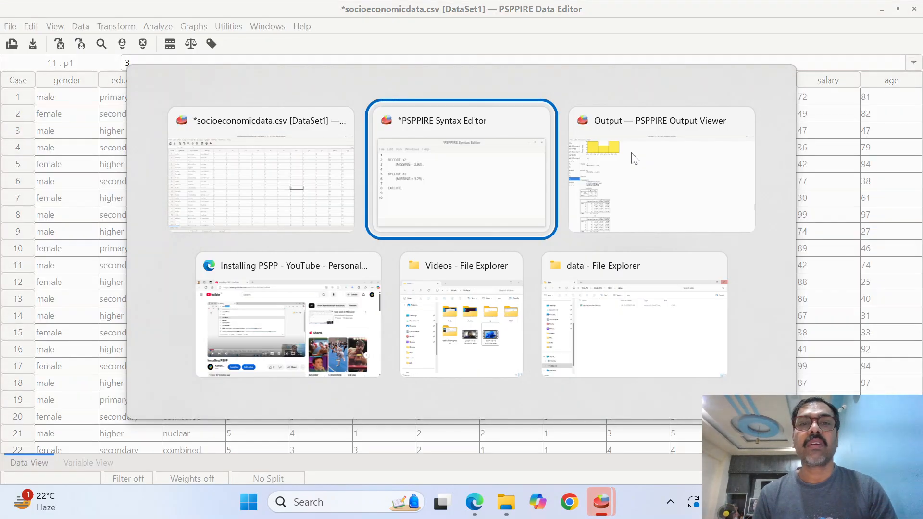
{"action": "key", "text": "alt+Tab"}
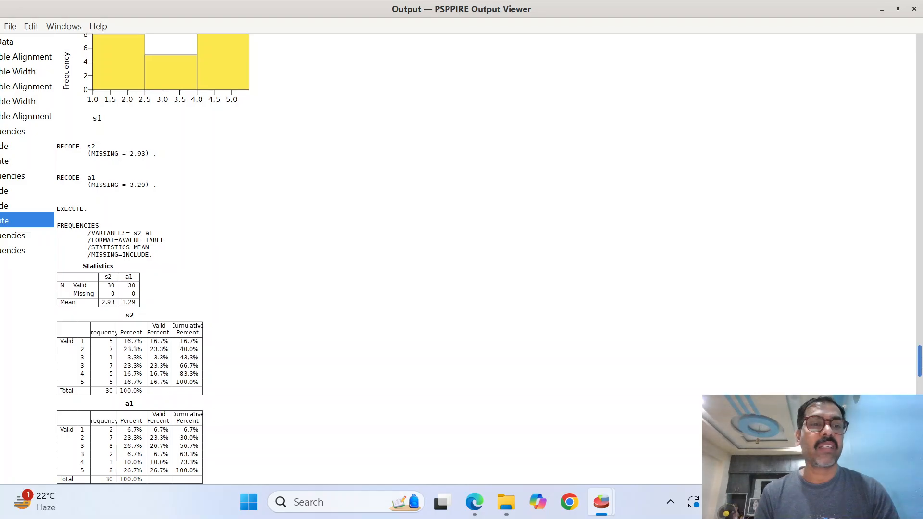
{"action": "scroll", "coordinate": [919, 361], "scroll_direction": "down", "scroll_amount": 15}
{"action": "scroll", "coordinate": [917, 380], "scroll_direction": "down", "scroll_amount": 15}
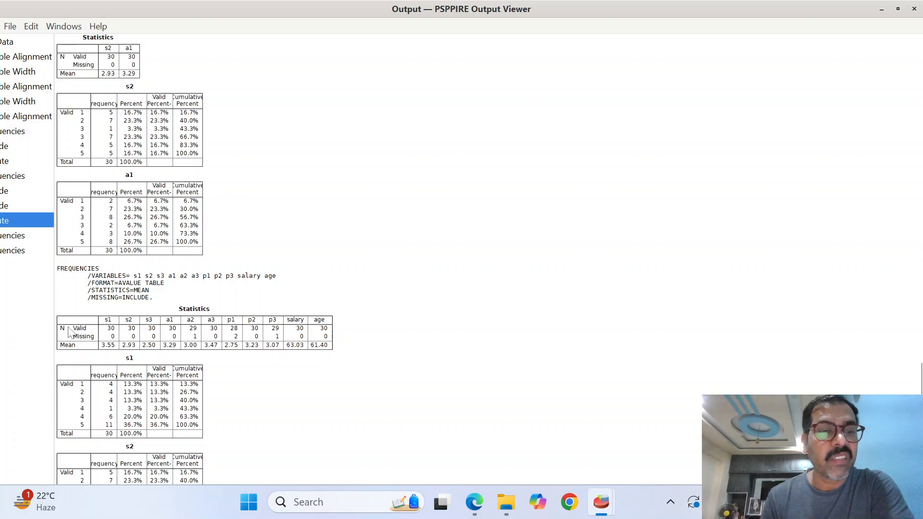
{"action": "left_click", "coordinate": [180, 316]}
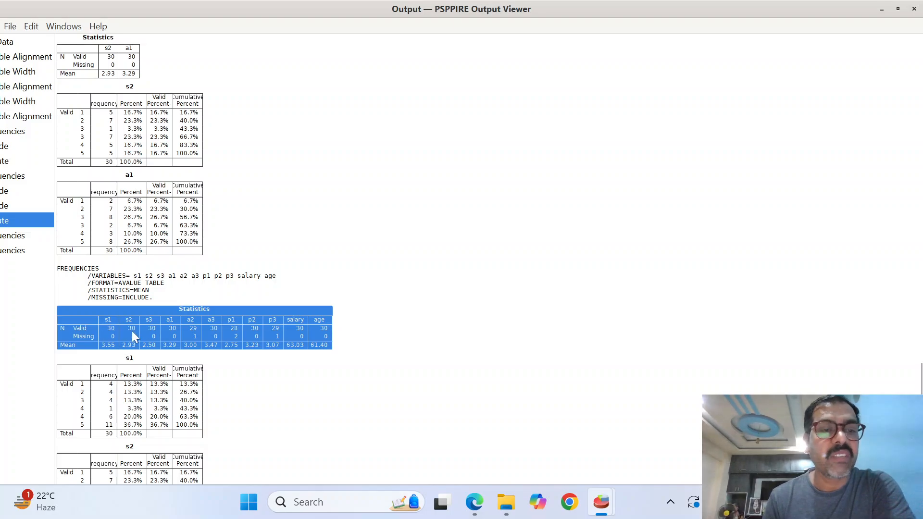
{"action": "left_click", "coordinate": [361, 382]}
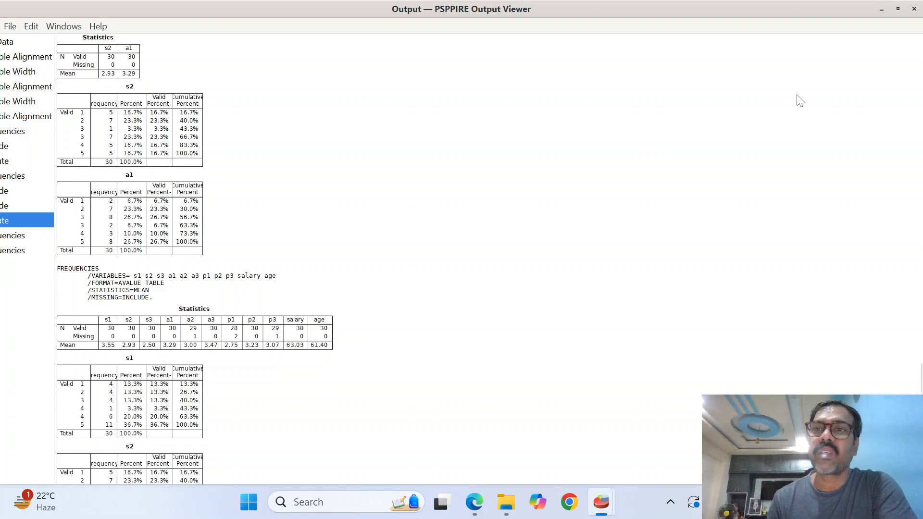
{"action": "left_click", "coordinate": [882, 11]}
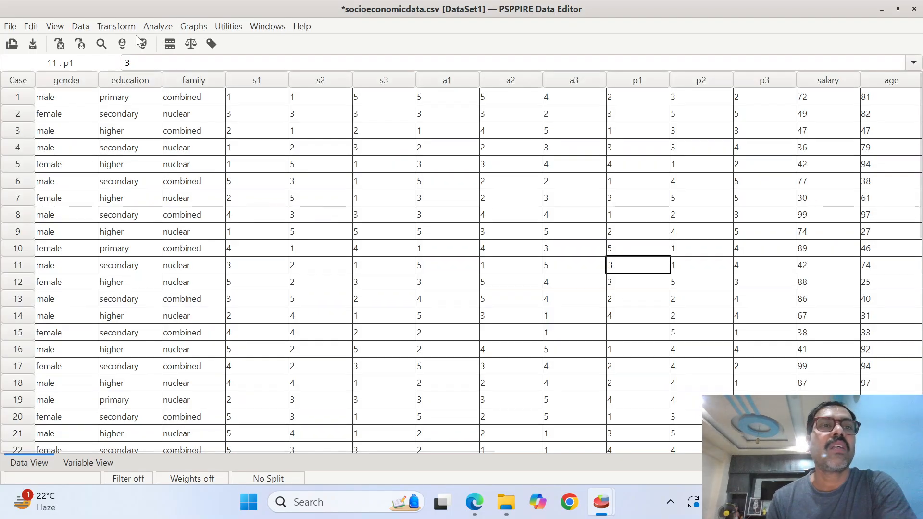
{"action": "left_click", "coordinate": [124, 28]}
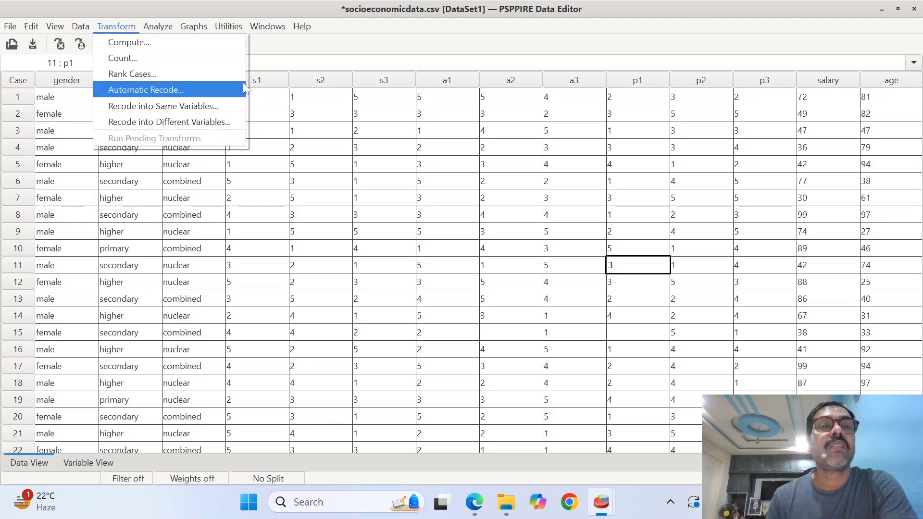
{"action": "left_click", "coordinate": [335, 52]}
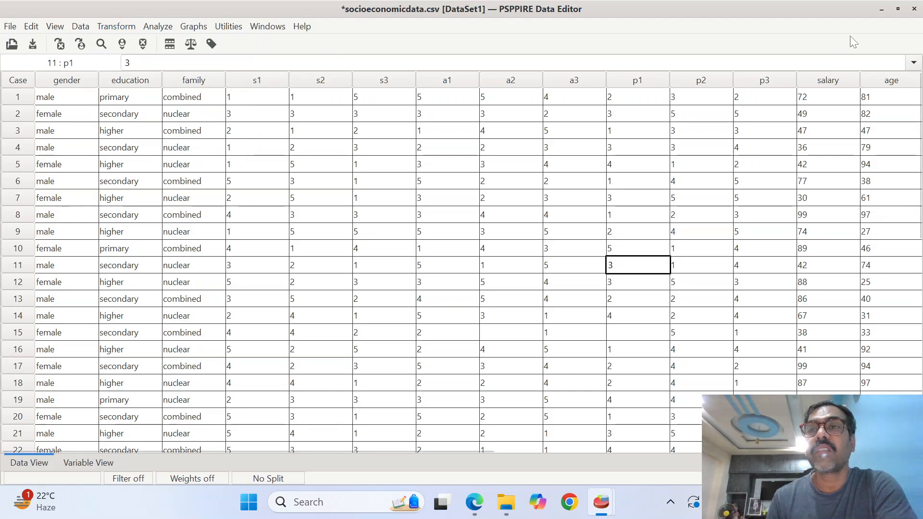
{"action": "left_click", "coordinate": [115, 26]}
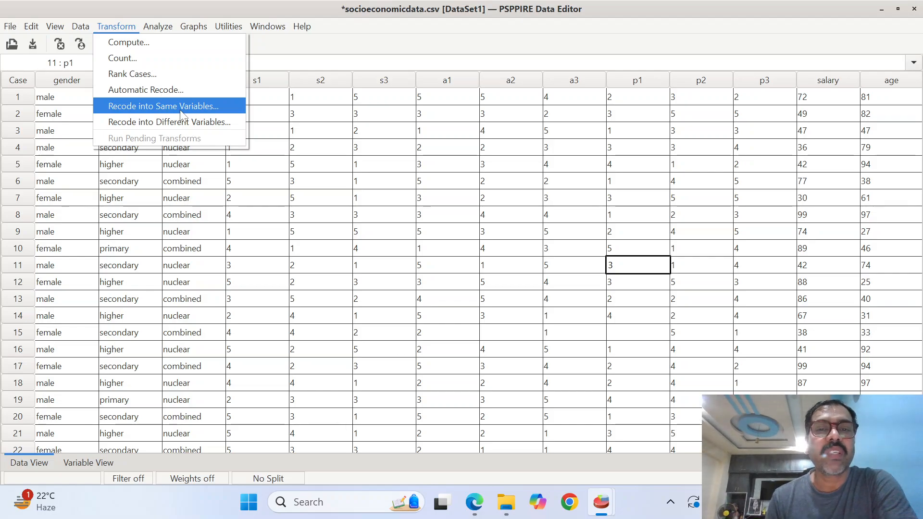
{"action": "left_click", "coordinate": [883, 13]}
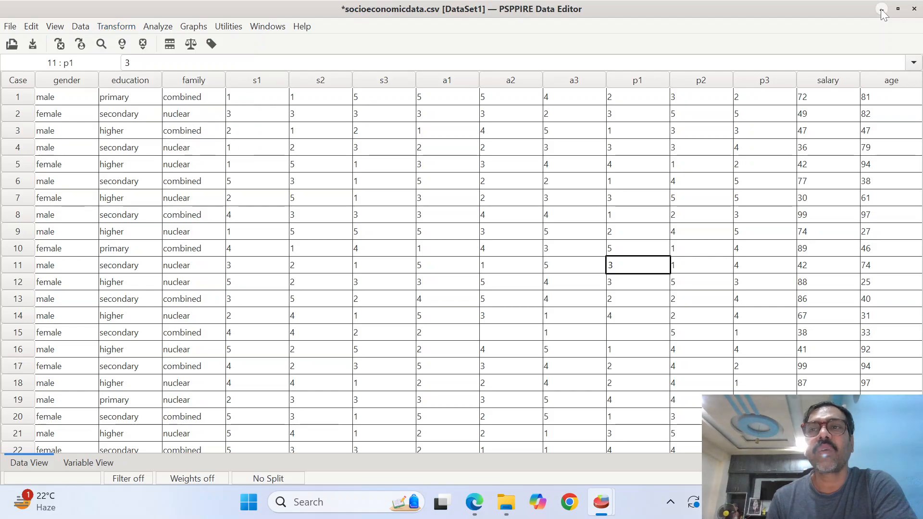
Clear the data editor and browser out of the way and review the earlier RECODE commands in the output viewer.
{"action": "left_click", "coordinate": [884, 13]}
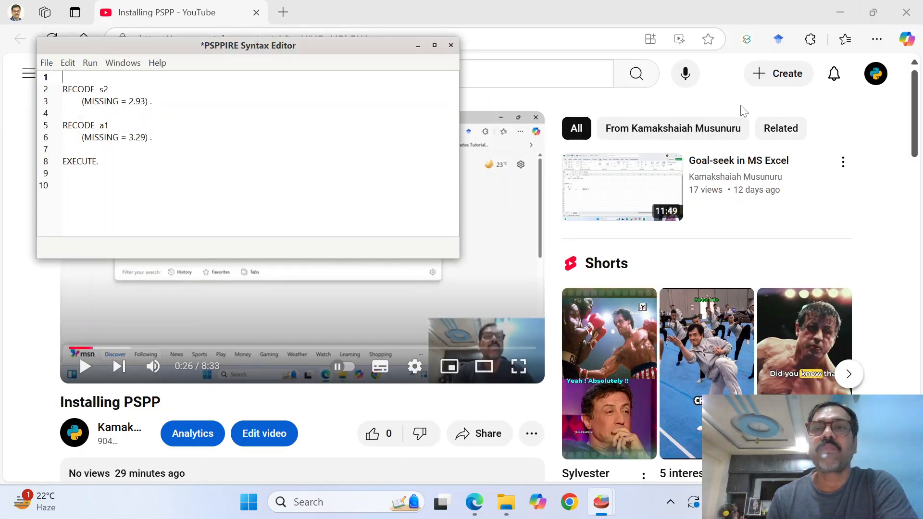
{"action": "left_click", "coordinate": [840, 13]}
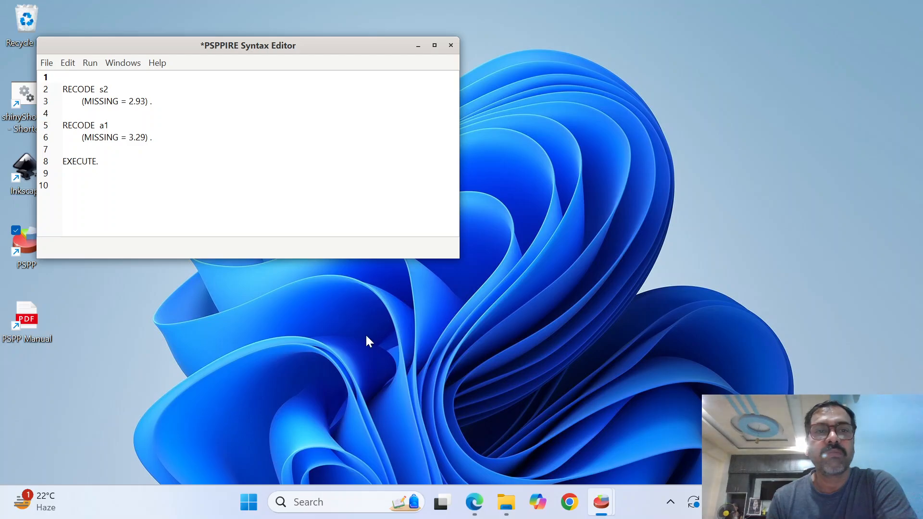
{"action": "mouse_move", "coordinate": [601, 502]}
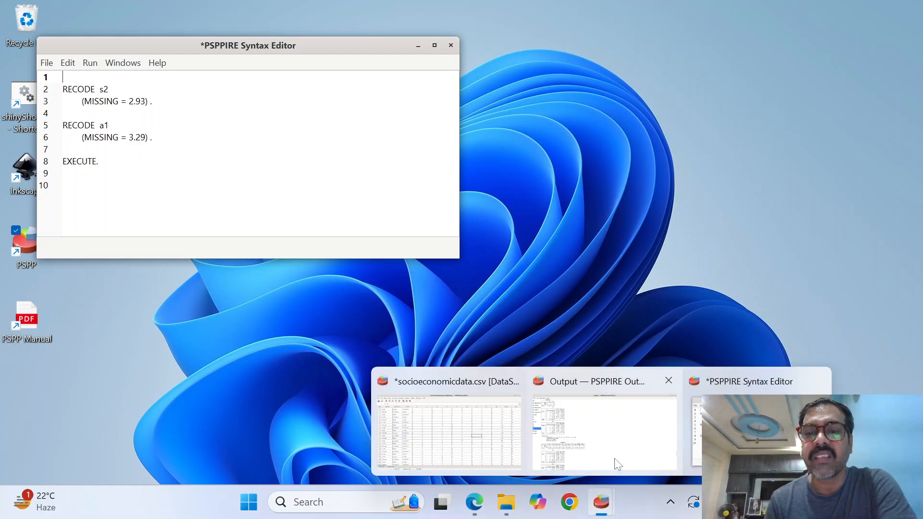
{"action": "left_click", "coordinate": [615, 449]}
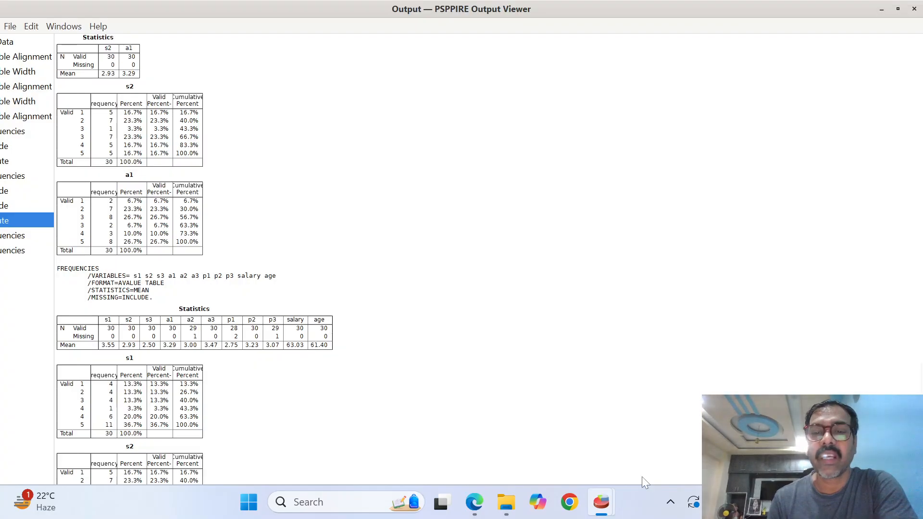
{"action": "mouse_move", "coordinate": [602, 502]}
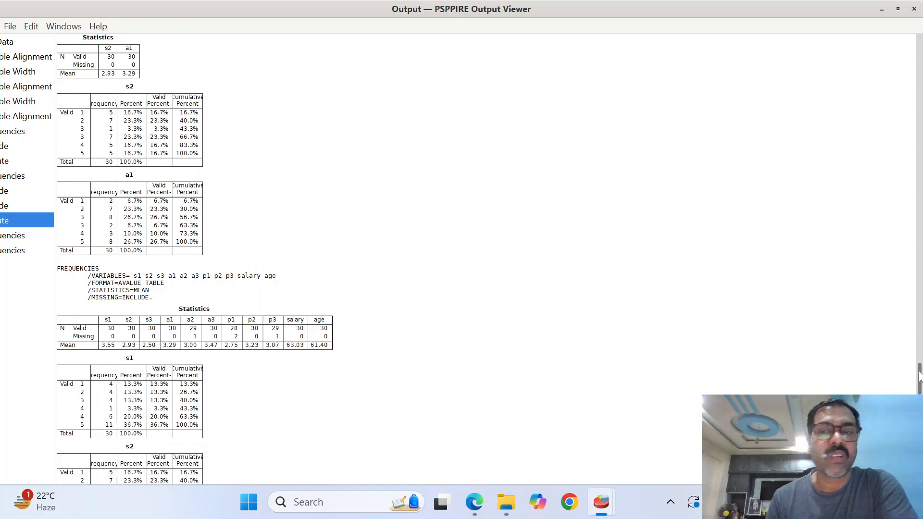
{"action": "scroll", "coordinate": [919, 375], "scroll_direction": "up", "scroll_amount": 5}
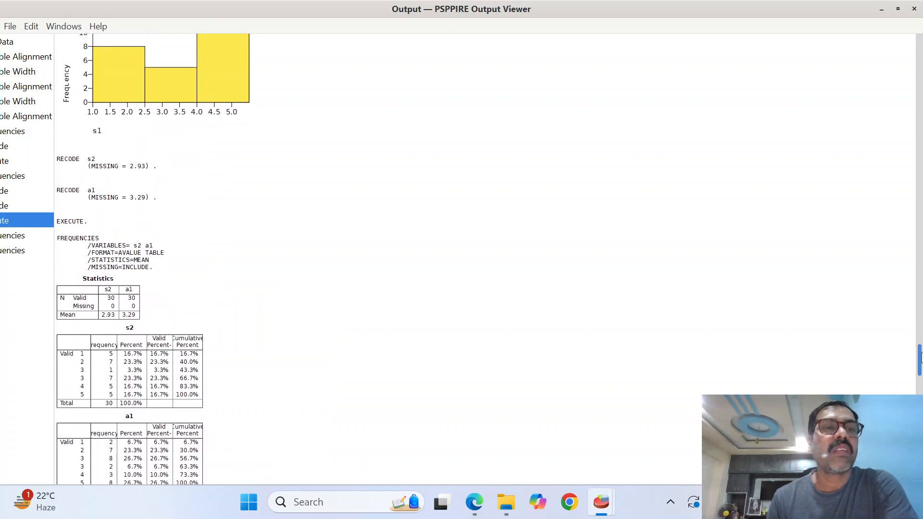
Replace all the code in the Syntax Editor with the output's RECODE s2 (MISSING = 2.93) command.
{"action": "left_click", "coordinate": [62, 163]}
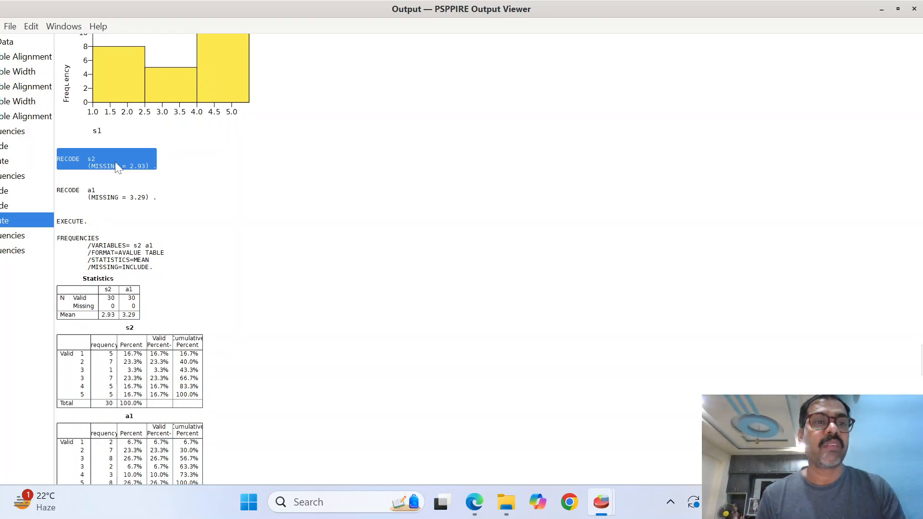
{"action": "key", "text": "alt+Tab"}
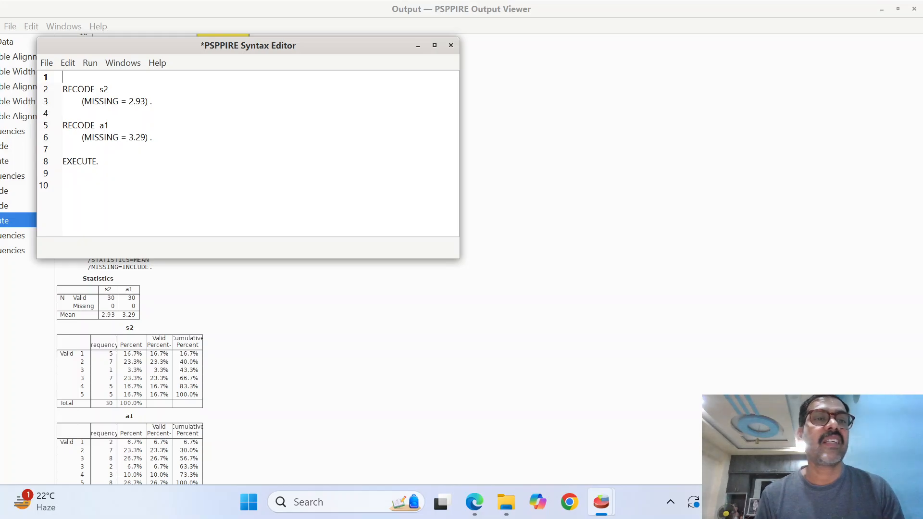
{"action": "left_click", "coordinate": [63, 174]}
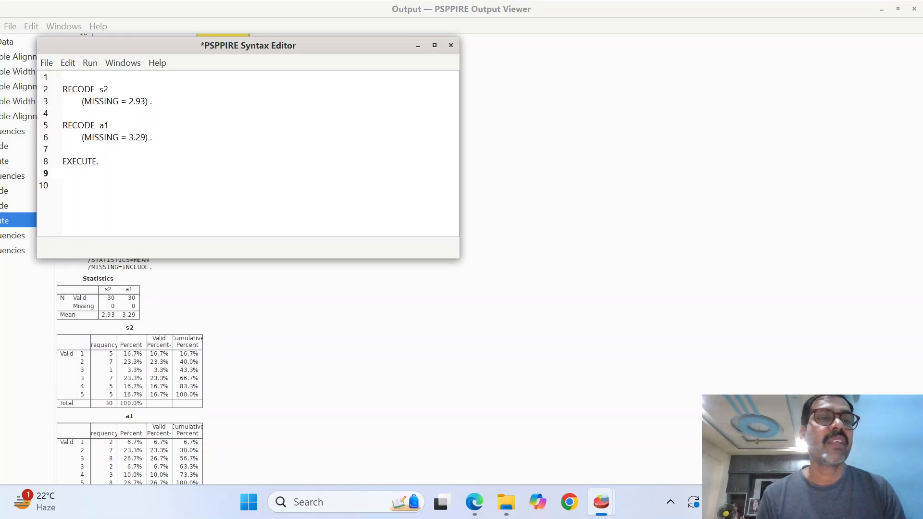
{"action": "left_click_drag", "start_coordinate": [101, 162], "coordinate": [63, 77]}
{"action": "key", "text": "ctrl+a"}
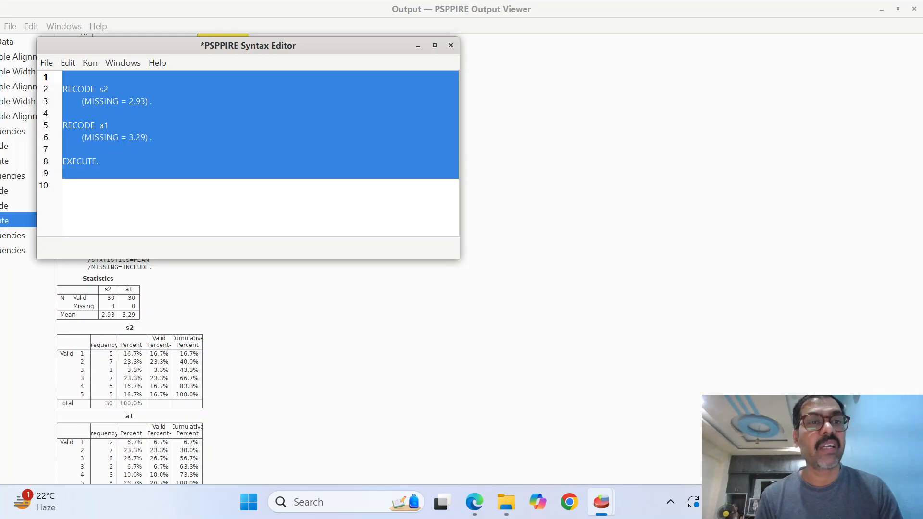
{"action": "key", "text": "Delete"}
{"action": "type", "text": "RECODE s2     (MISSING = 2.93) ."}
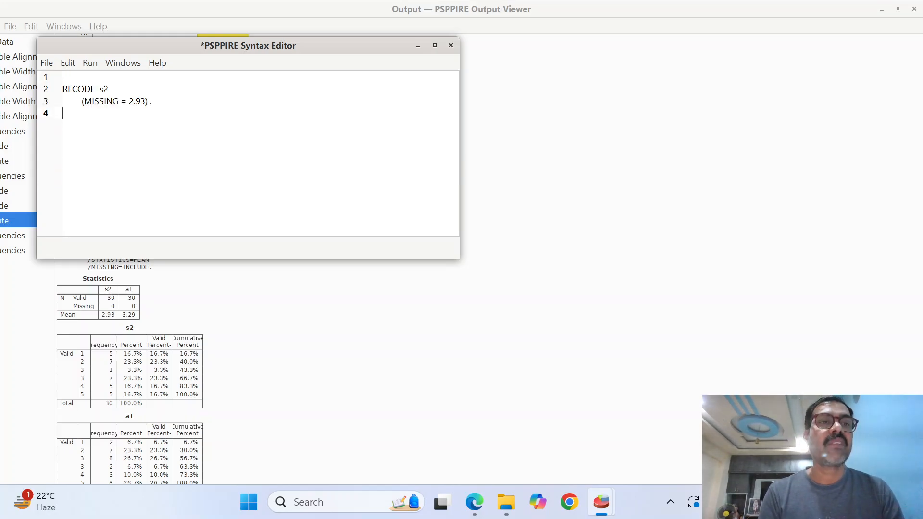
Check the latest Statistics table for variables with missing values and change the RECODE command's variable to A2.
{"action": "key", "text": "alt+Tab"}
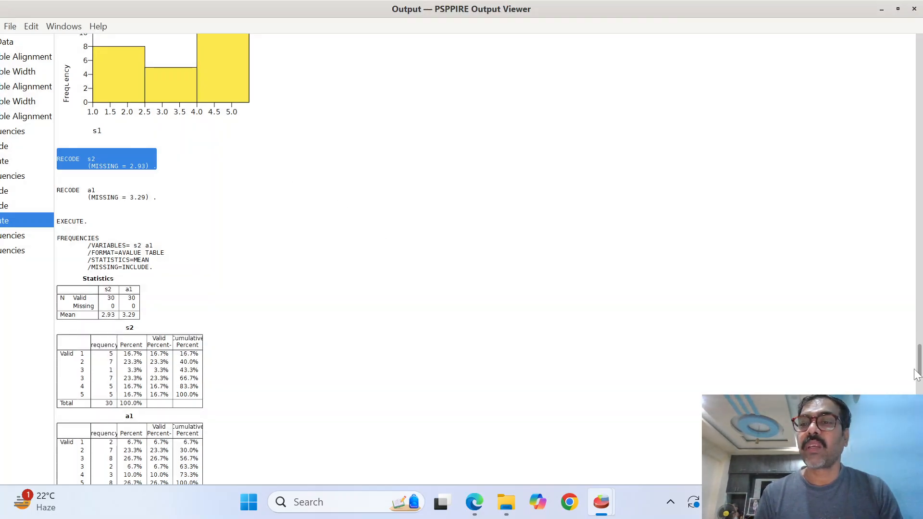
{"action": "left_click_drag", "start_coordinate": [918, 362], "coordinate": [920, 386]}
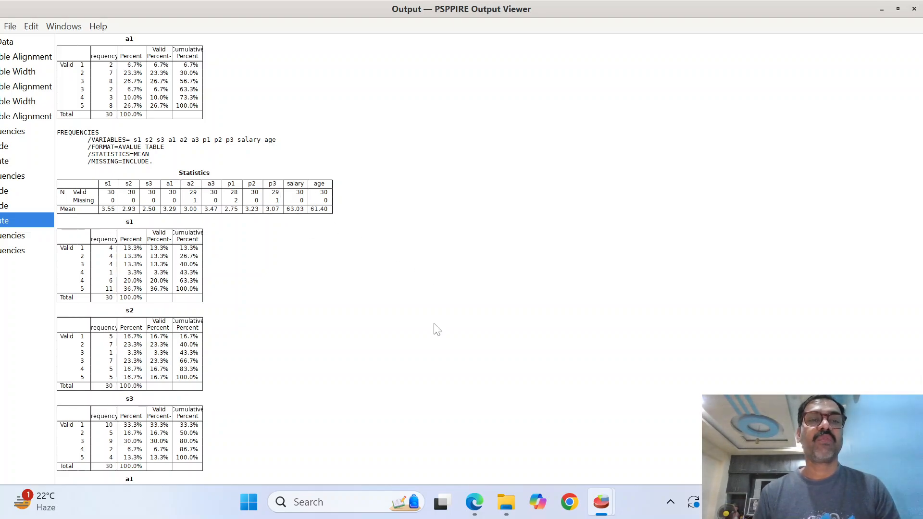
{"action": "key", "text": "alt+Tab"}
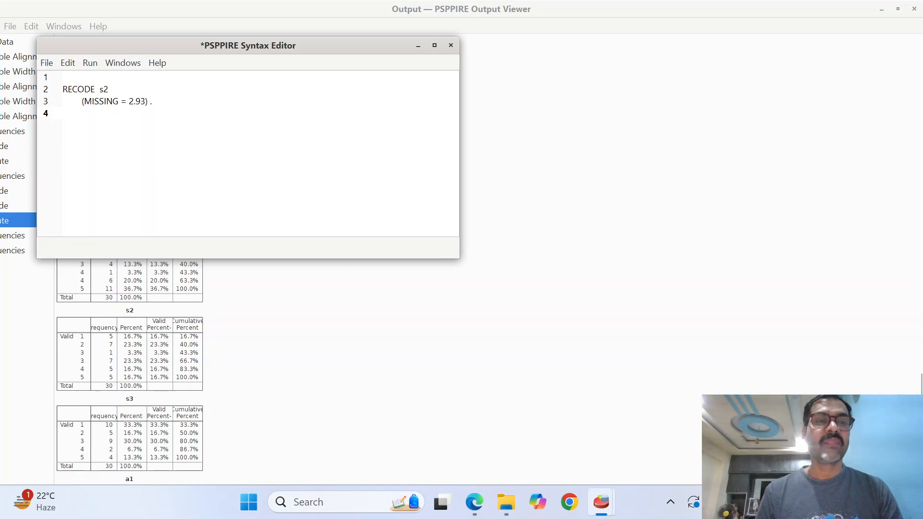
{"action": "key", "text": "alt+Tab"}
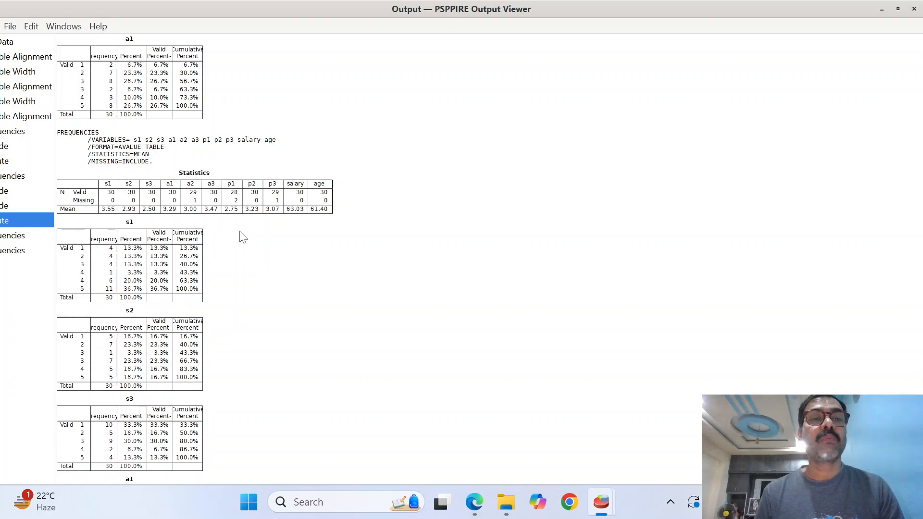
{"action": "key", "text": "alt+Tab"}
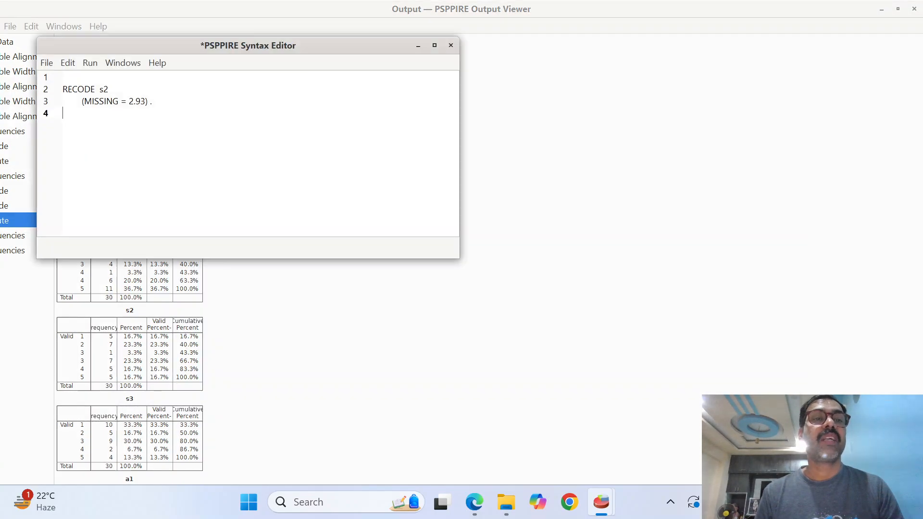
{"action": "left_click", "coordinate": [104, 90]}
{"action": "key", "text": "BackSpace"}
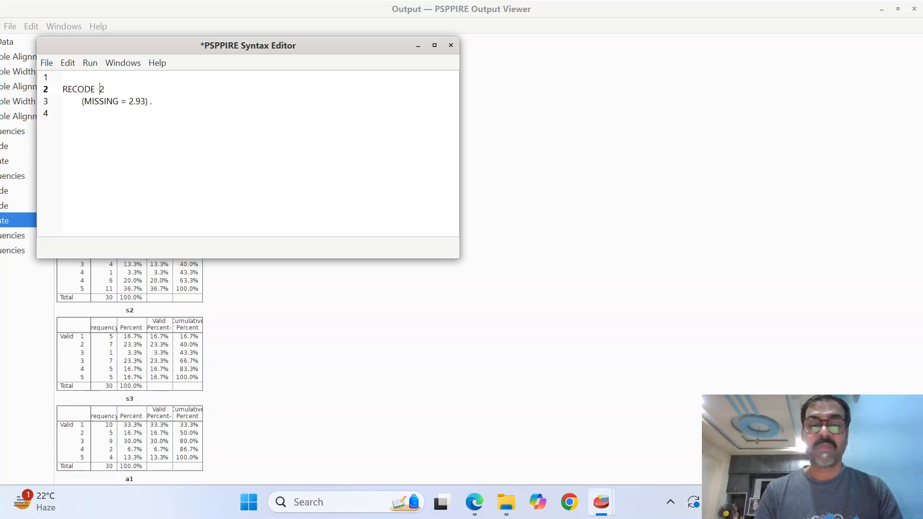
{"action": "type", "text": "2"}
{"action": "key", "text": "BackSpace"}
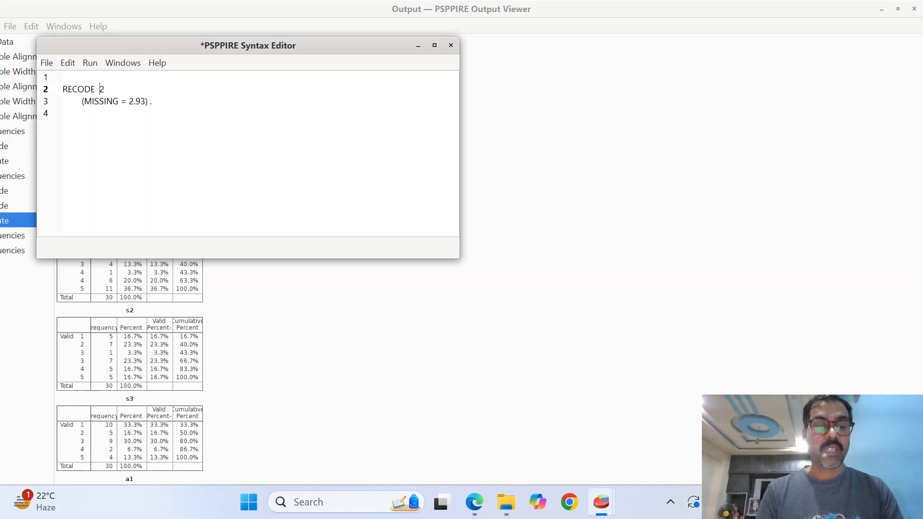
{"action": "type", "text": "A"}
{"action": "key", "text": "Right"}
Look up the mean of a2 in the Statistics table and set the RECODE command's MISSING value to 3.00.
{"action": "key", "text": "alt+Tab"}
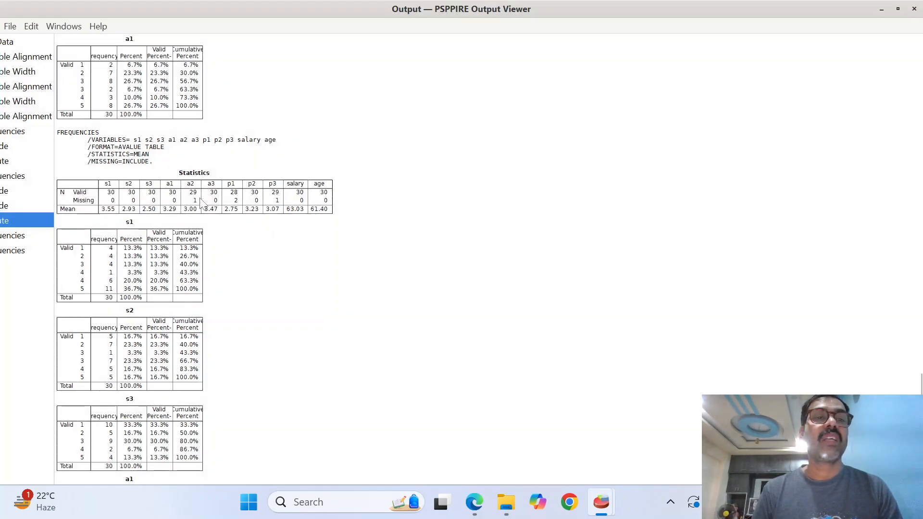
{"action": "key", "text": "alt+Tab"}
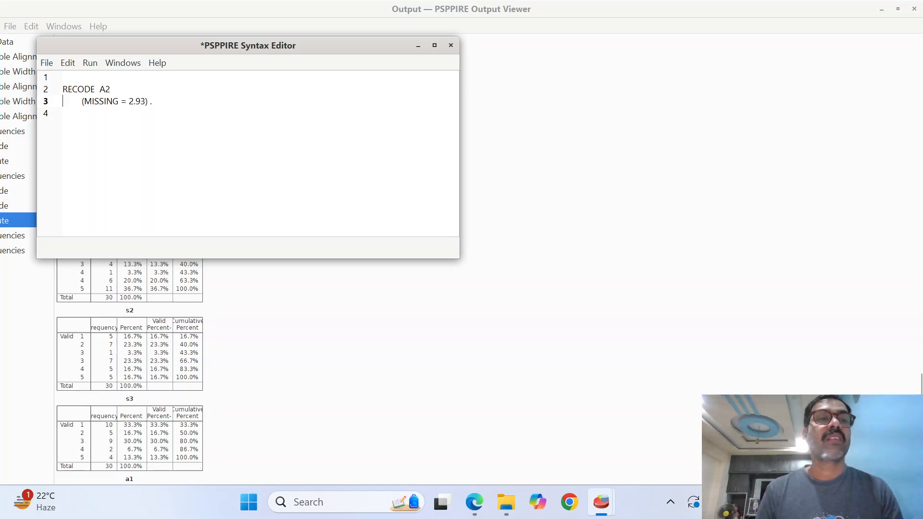
{"action": "key", "text": "shift+Right"}
{"action": "key", "text": "shift+Right"}
{"action": "key", "text": "shift+Right"}
{"action": "key", "text": "shift+Right"}
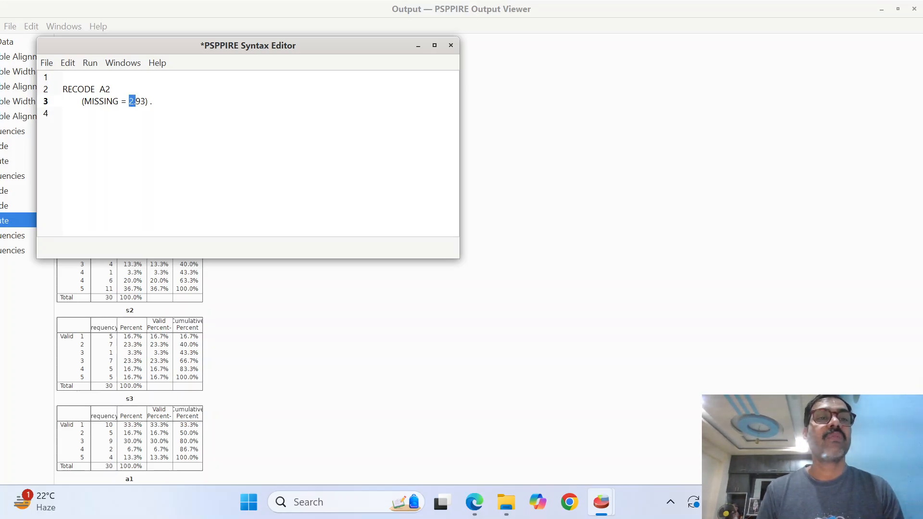
{"action": "type", "text": "3.00"}
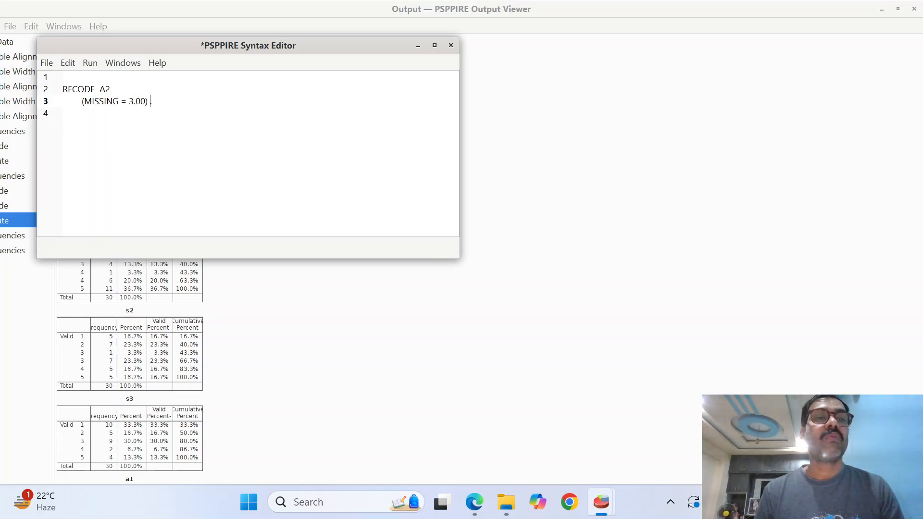
Duplicate the RECODE A2 (MISSING = 3.00) command below the original in the Syntax Editor.
{"action": "key", "text": "shift+Up"}
{"action": "key", "text": "shift+Up"}
{"action": "key", "text": "ctrl+c"}
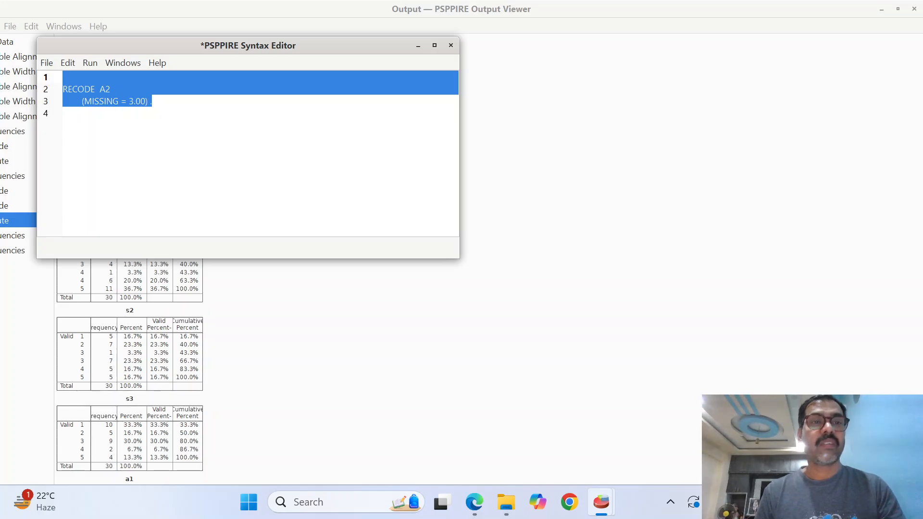
{"action": "left_click", "coordinate": [63, 113]}
{"action": "key", "text": "ctrl+v"}
Change the variable name in the first RECODE command to lowercase a2.
{"action": "key", "text": "Up"}
{"action": "key", "text": "Up"}
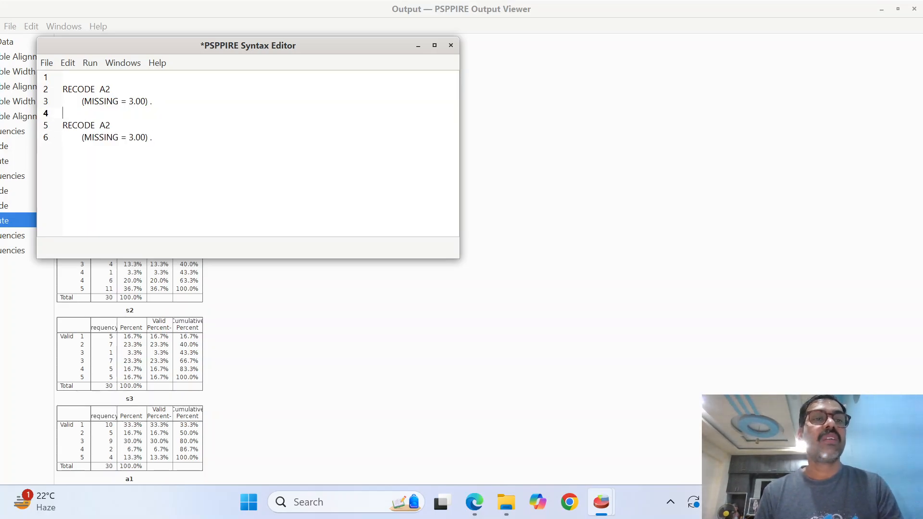
{"action": "key", "text": "Down"}
{"action": "key", "text": "Up"}
{"action": "key", "text": "Up"}
{"action": "key", "text": "Up"}
{"action": "key", "text": "Left"}
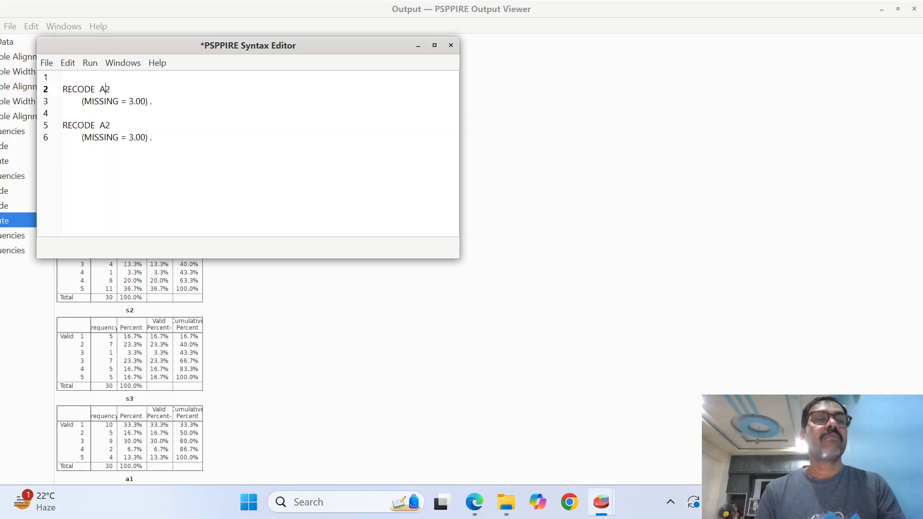
{"action": "key", "text": "BackSpace"}
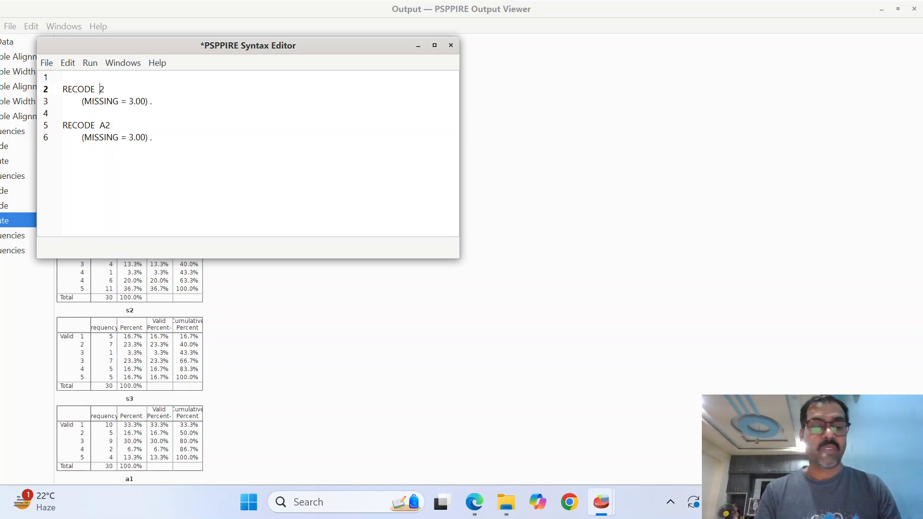
{"action": "type", "text": "a"}
{"action": "key", "text": "Down"}
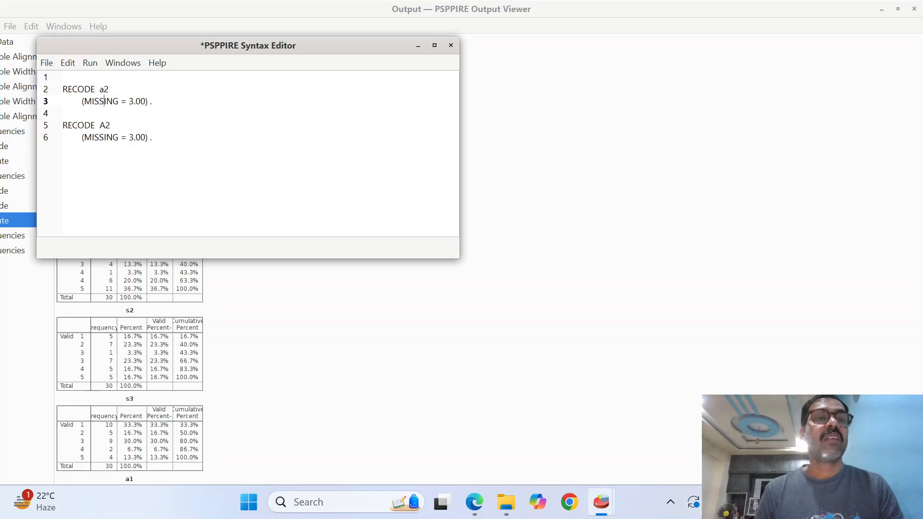
Consult the Statistics table for the next variable and change the second RECODE command's variable to p2.
{"action": "key", "text": "alt+Tab"}
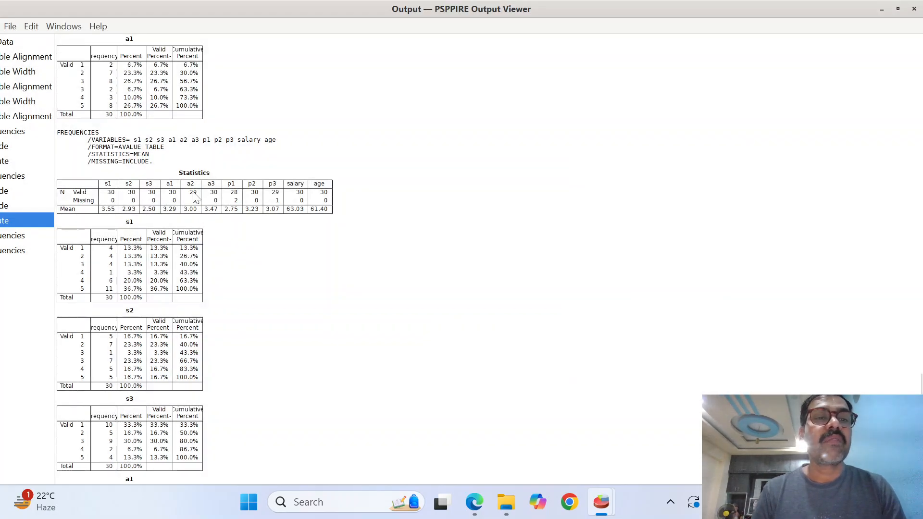
{"action": "key", "text": "alt+Tab"}
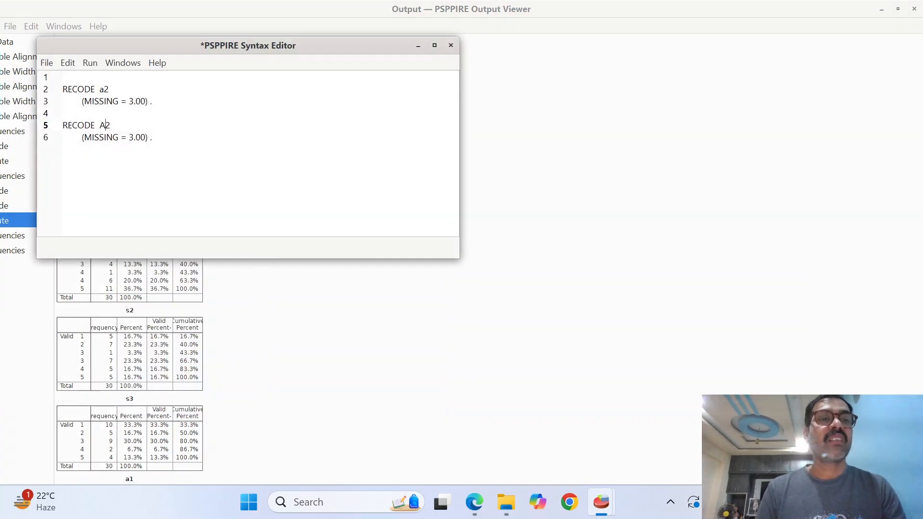
{"action": "key", "text": "BackSpace"}
{"action": "type", "text": "p"}
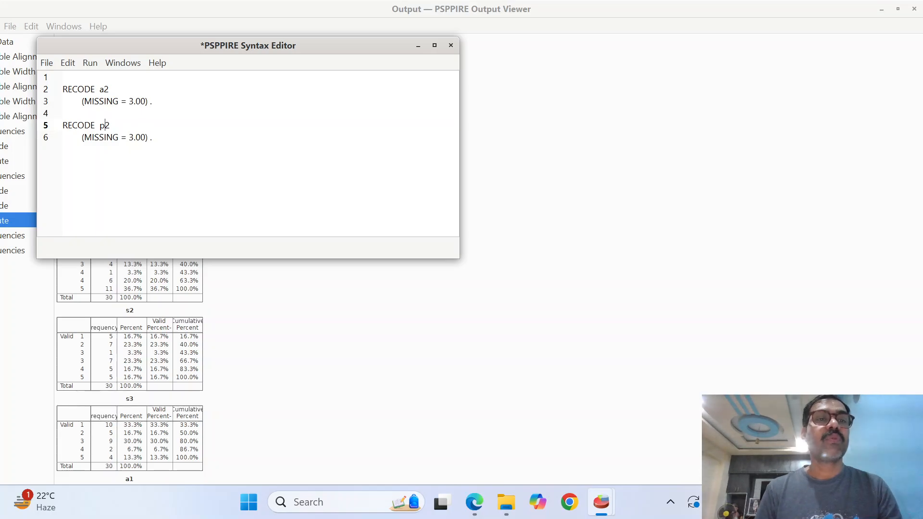
Add a third copy of the RECODE A2 command below the second, separated by a single blank line.
{"action": "key", "text": "Down"}
{"action": "key", "text": "Return"}
{"action": "key", "text": "Return"}
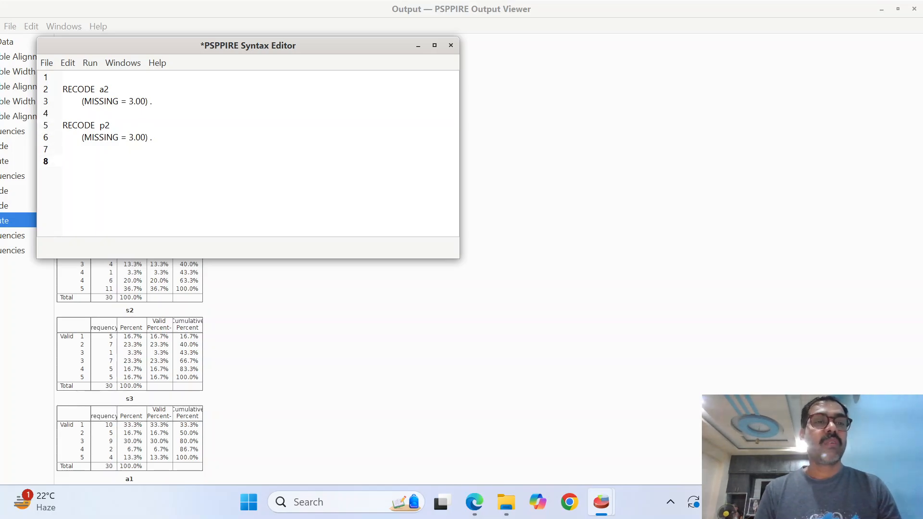
{"action": "key", "text": "ctrl+v"}
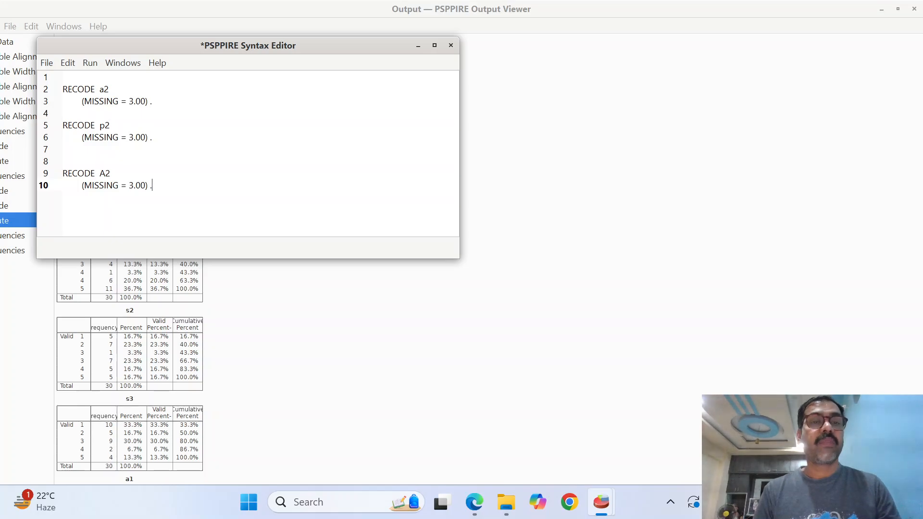
{"action": "key", "text": "Up"}
{"action": "key", "text": "Up"}
{"action": "key", "text": "Delete"}
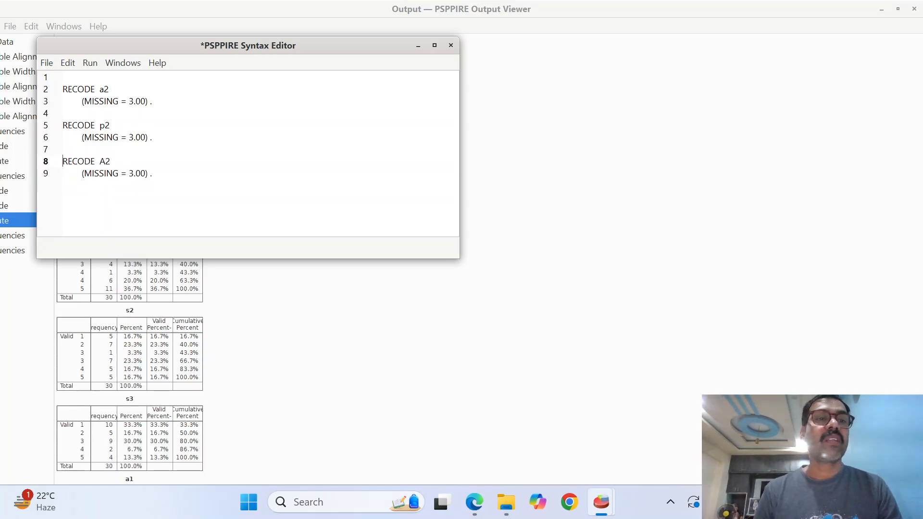
Recheck the missing counts in the Statistics table and change the third RECODE command's variable to p2.
{"action": "key", "text": "alt+Tab"}
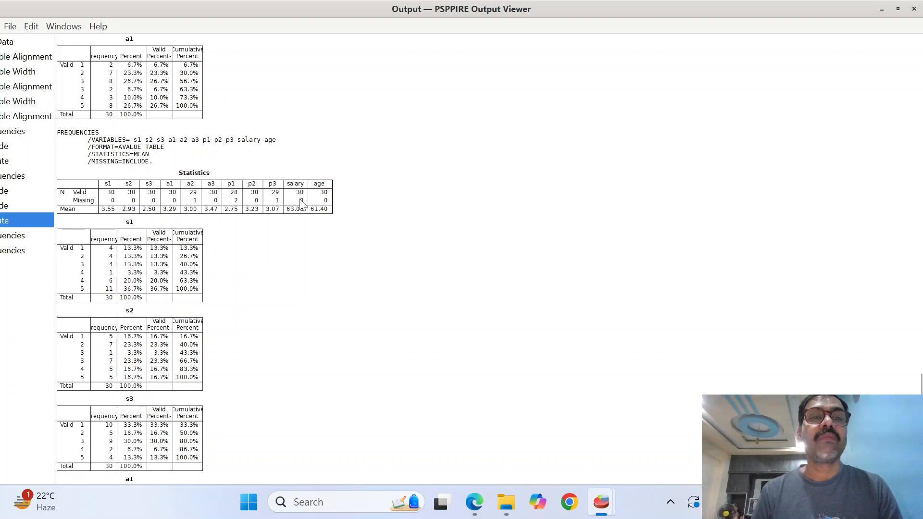
{"action": "key", "text": "alt+Tab"}
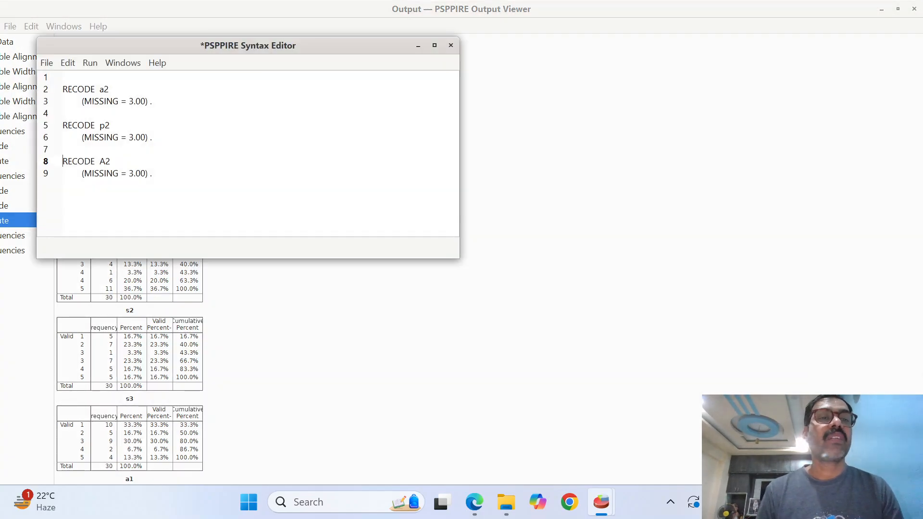
{"action": "key", "text": "BackSpace"}
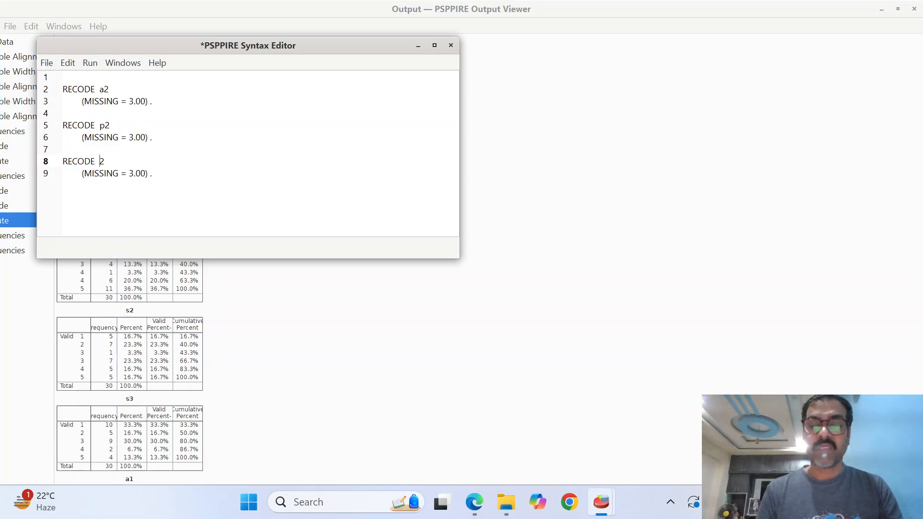
{"action": "type", "text": "p"}
{"action": "key", "text": "Down"}
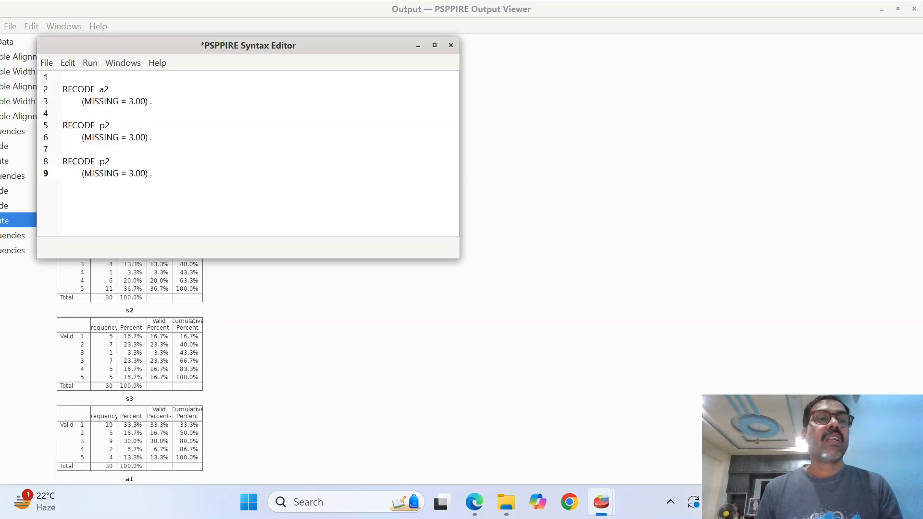
Verify the variables with missing values in the Statistics table and correct the second RECODE command's variable to p1.
{"action": "key", "text": "alt+Tab"}
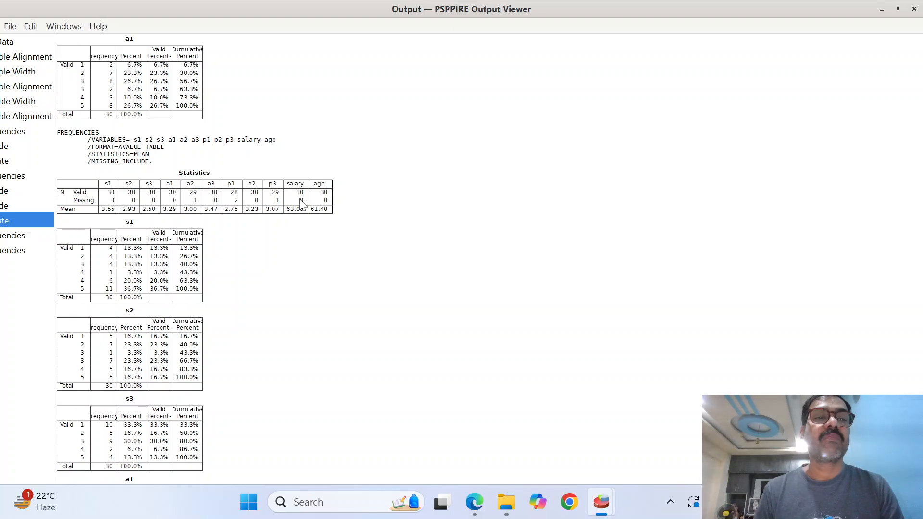
{"action": "key", "text": "alt+Tab"}
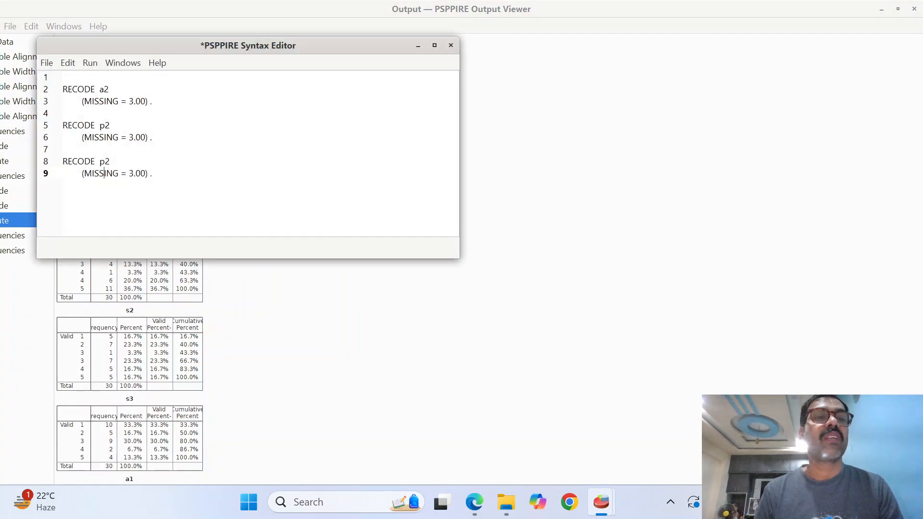
{"action": "key", "text": "Up"}
{"action": "key", "text": "Up"}
{"action": "key", "text": "Up"}
{"action": "key", "text": "Up"}
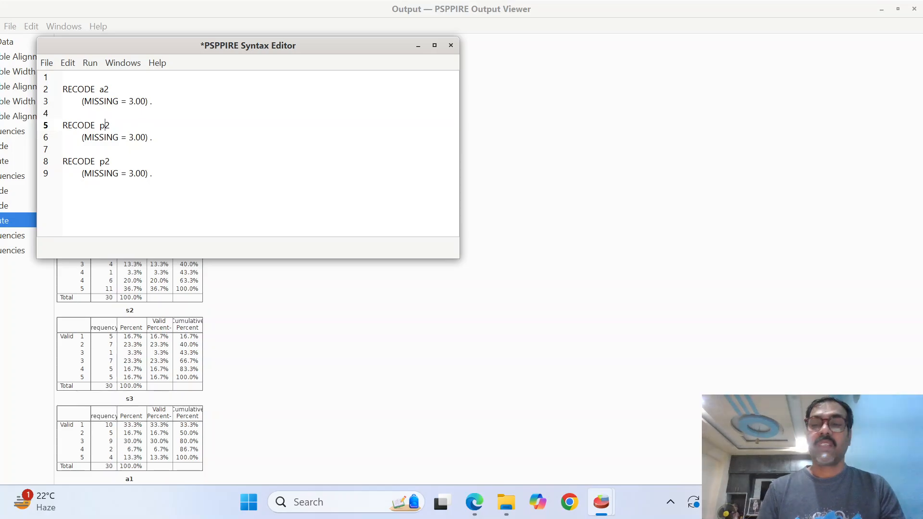
{"action": "type", "text": "1"}
{"action": "key", "text": "Down"}
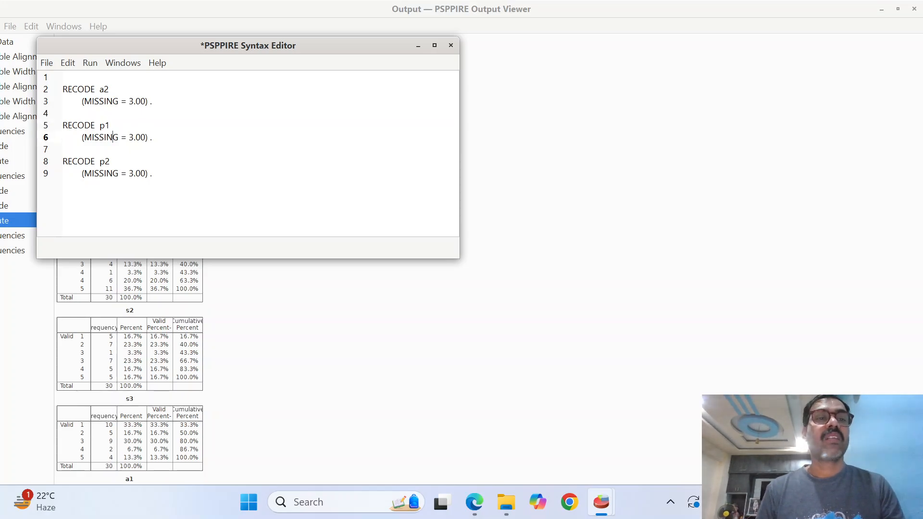
Check the mean of p1 in the output and set the p1 RECODE command's MISSING value to 2.00.
{"action": "key", "text": "alt+Tab"}
{"action": "key", "text": "alt+Tab"}
{"action": "key", "text": "Right"}
{"action": "key", "text": "Right"}
{"action": "key", "text": "Right"}
{"action": "key", "text": "Right"}
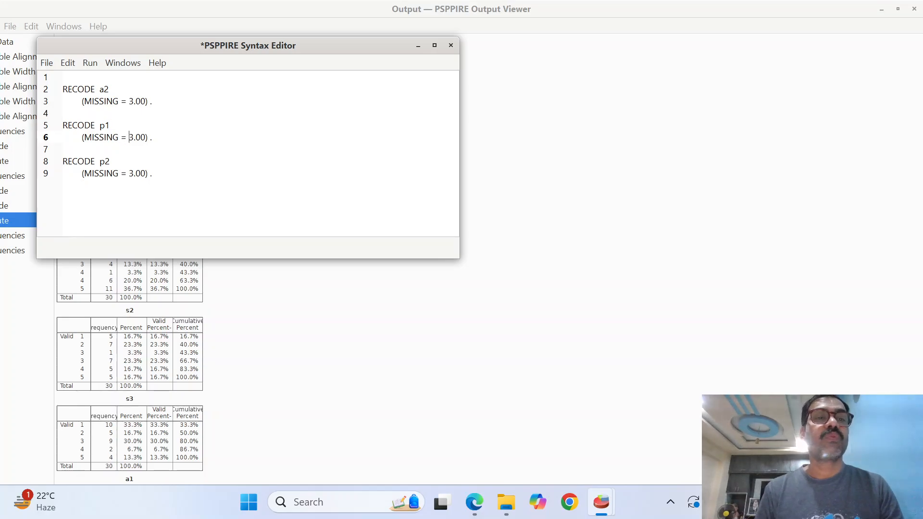
{"action": "key", "text": "BackSpace"}
{"action": "type", "text": "2"}
Recheck the missing counts in the Statistics table and change the third RECODE command's variable to p1.
{"action": "key", "text": "Down"}
{"action": "key", "text": "Down"}
{"action": "key", "text": "Down"}
{"action": "key", "text": "Up"}
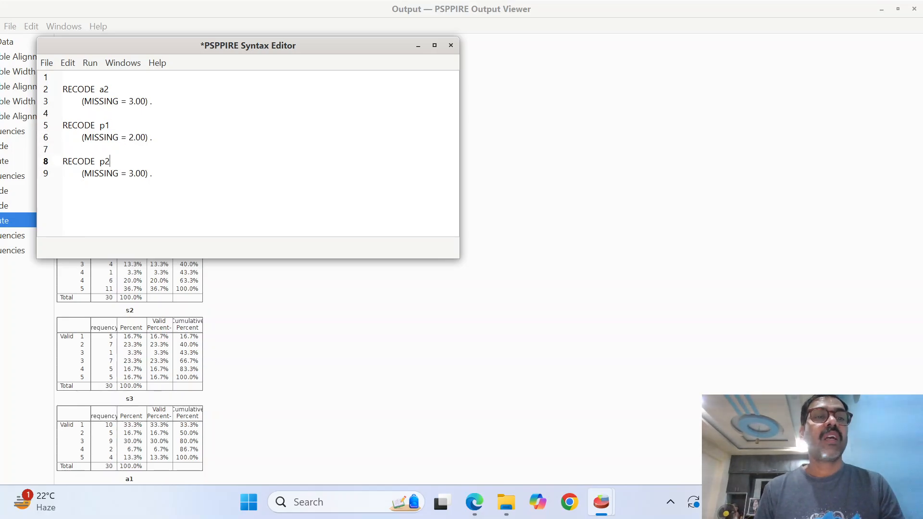
{"action": "key", "text": "alt+Tab"}
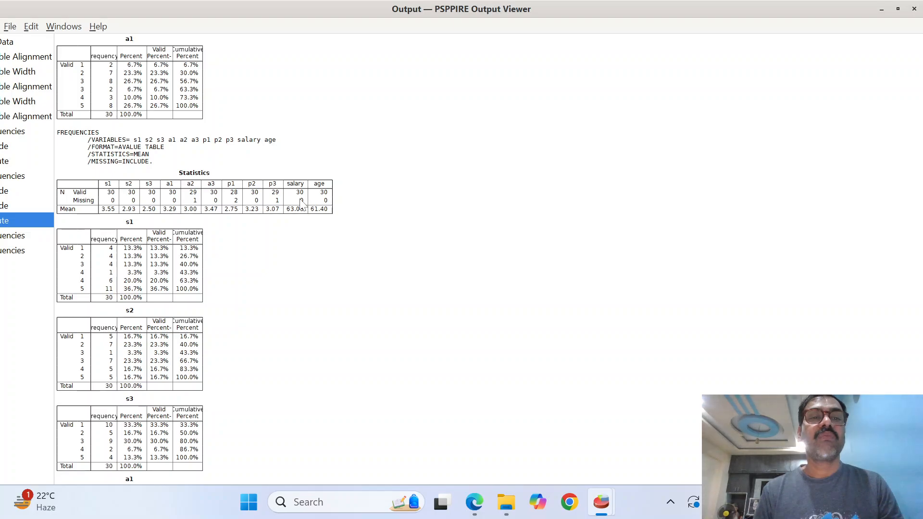
{"action": "key", "text": "alt+Tab"}
{"action": "key", "text": "BackSpace"}
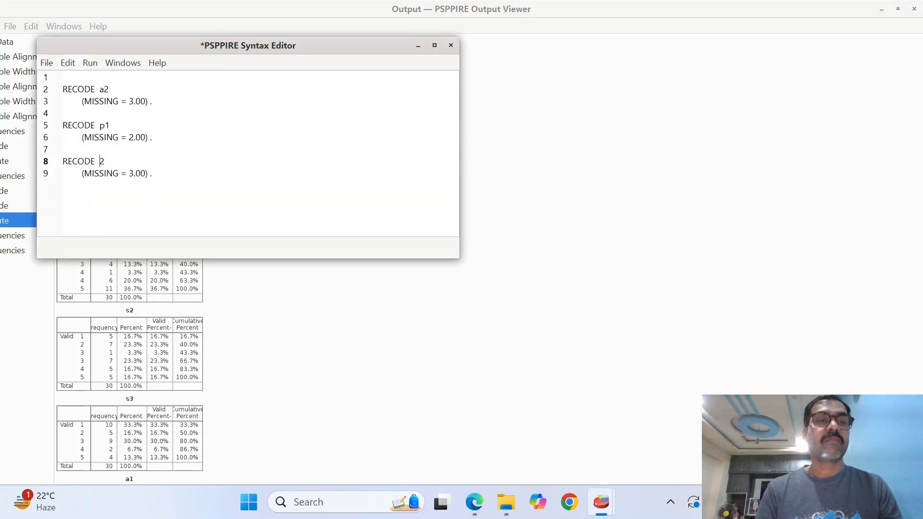
{"action": "type", "text": "p"}
{"action": "key", "text": "Right"}
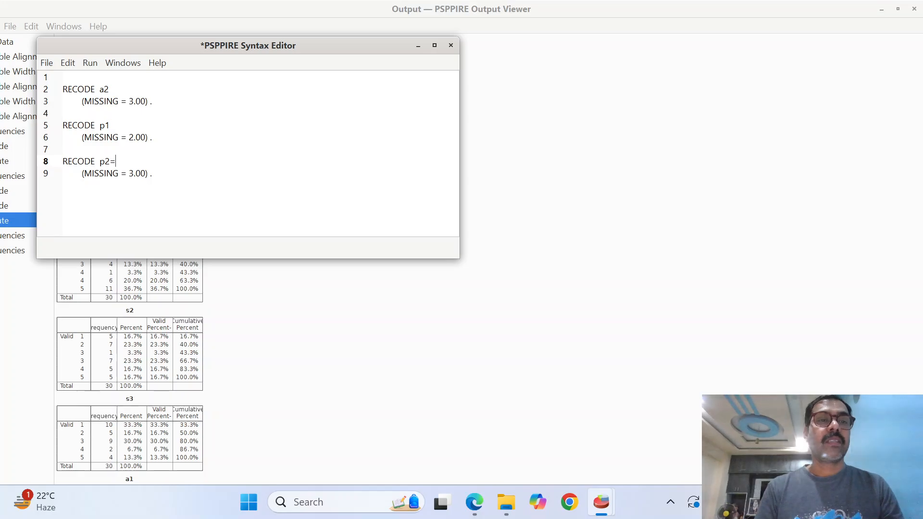
{"action": "key", "text": "BackSpace"}
{"action": "type", "text": "1"}
{"action": "key", "text": "Down"}
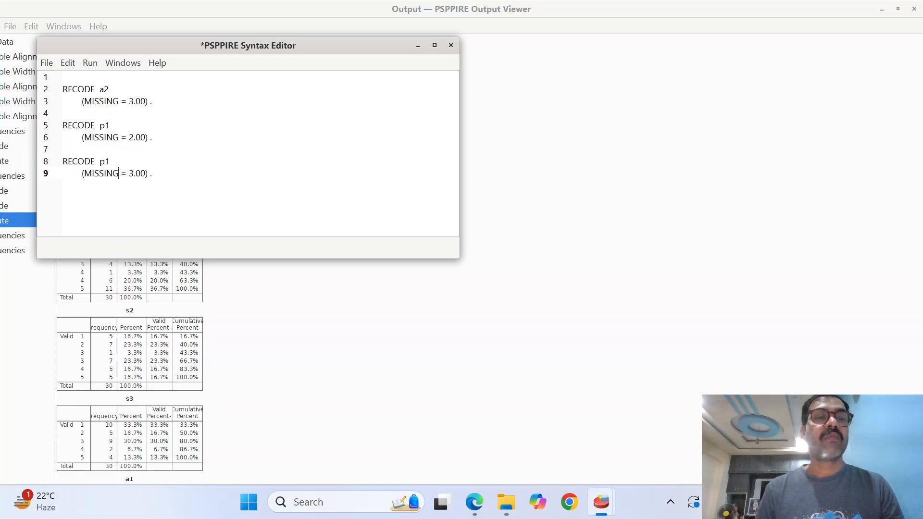
Check the mean of p3 in the Statistics table and set the third RECODE command's MISSING value to 3.07.
{"action": "key", "text": "Right"}
{"action": "key", "text": "Right"}
{"action": "key", "text": "Right"}
{"action": "key", "text": "Right"}
{"action": "key", "text": "alt+Tab"}
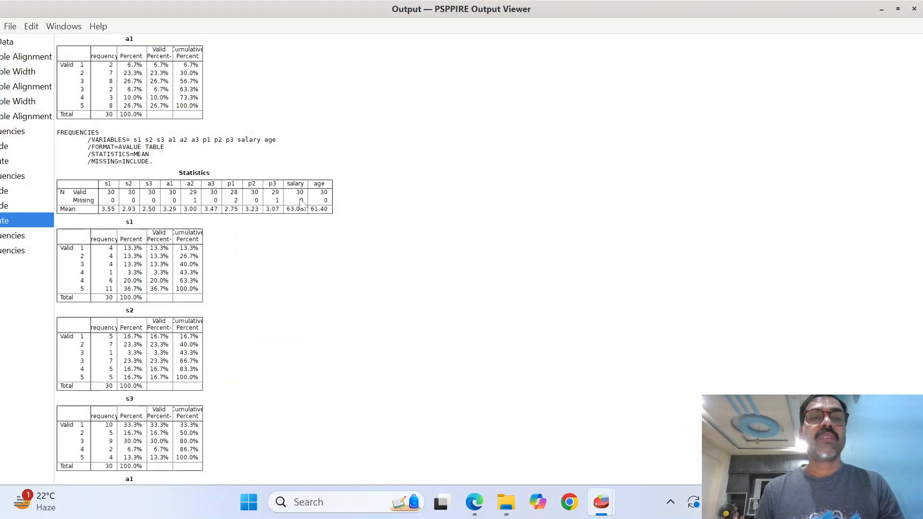
{"action": "key", "text": "alt+Tab"}
{"action": "key", "text": "Right"}
{"action": "key", "text": "Right"}
{"action": "key", "text": "Right"}
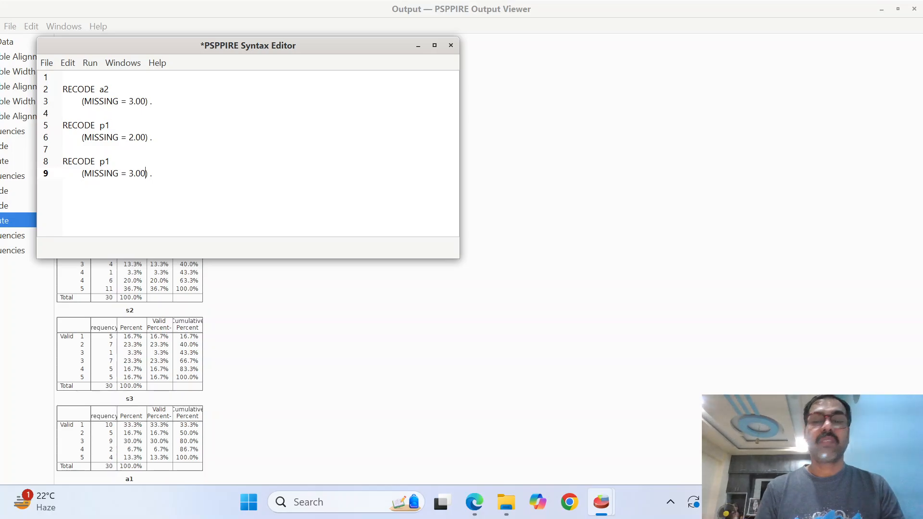
{"action": "key", "text": "BackSpace"}
{"action": "type", "text": "7"}
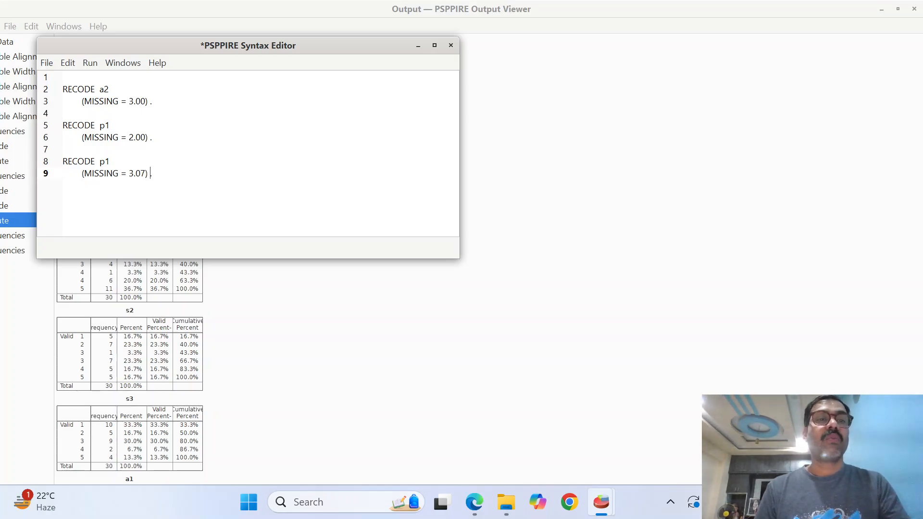
Add an EXECUTE. command below the third RECODE command, separated by one blank line.
{"action": "key", "text": "End"}
{"action": "key", "text": "Return"}
{"action": "key", "text": "Return"}
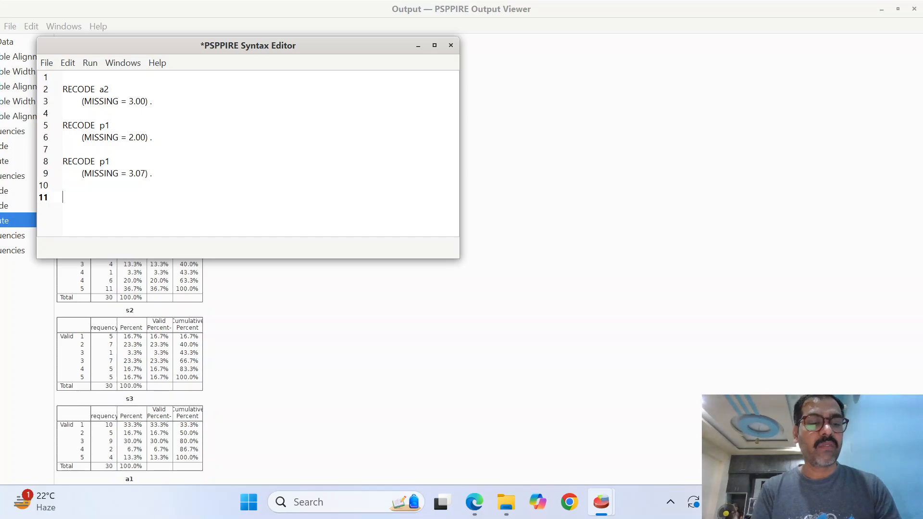
{"action": "type", "text": "E"}
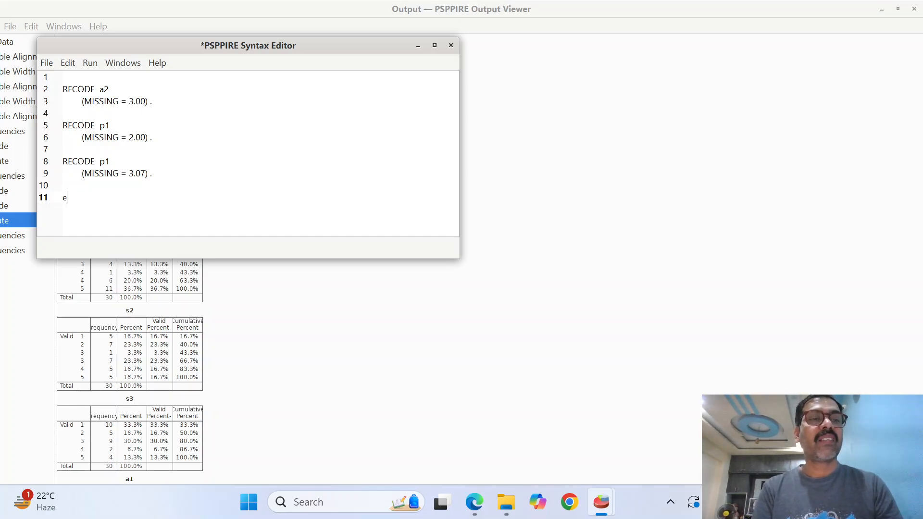
{"action": "key", "text": "BackSpace"}
{"action": "type", "text": "EXCUTE"}
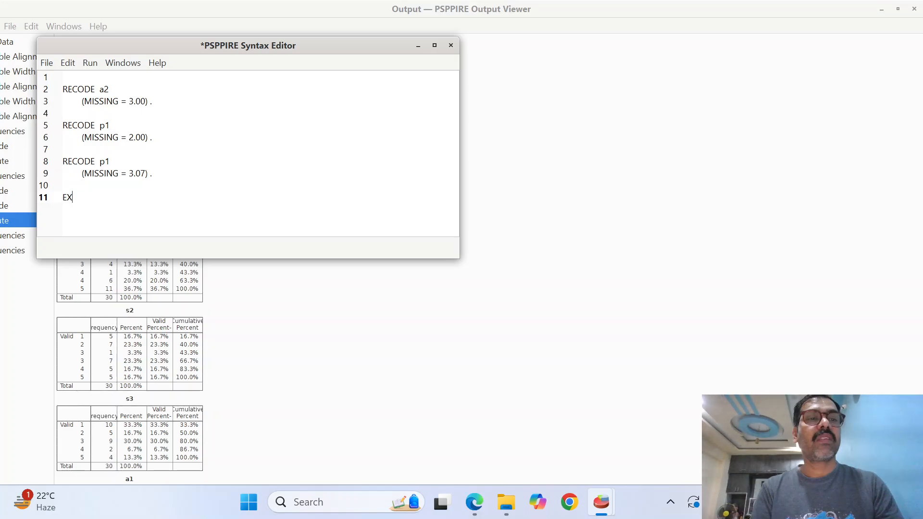
{"action": "key", "text": "BackSpace"}
{"action": "key", "text": "BackSpace"}
{"action": "key", "text": "BackSpace"}
{"action": "key", "text": "BackSpace"}
{"action": "type", "text": "E"}
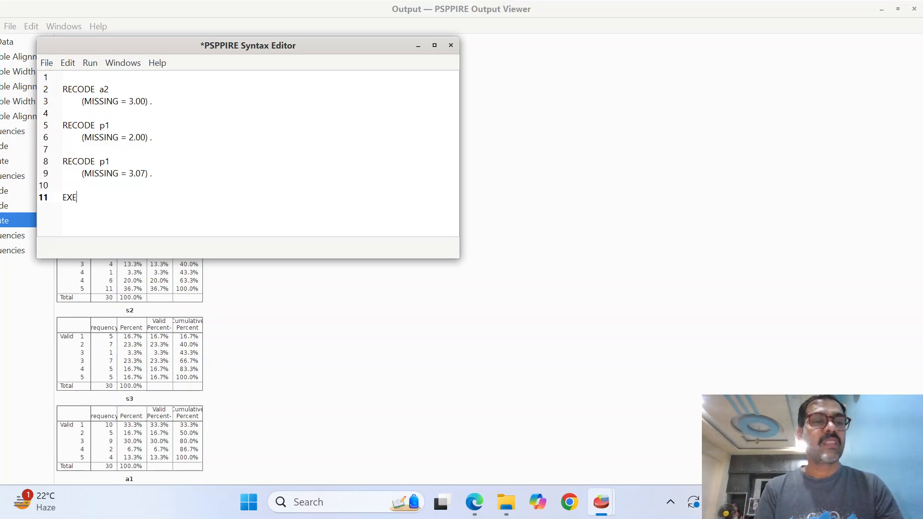
{"action": "type", "text": "CUTE."}
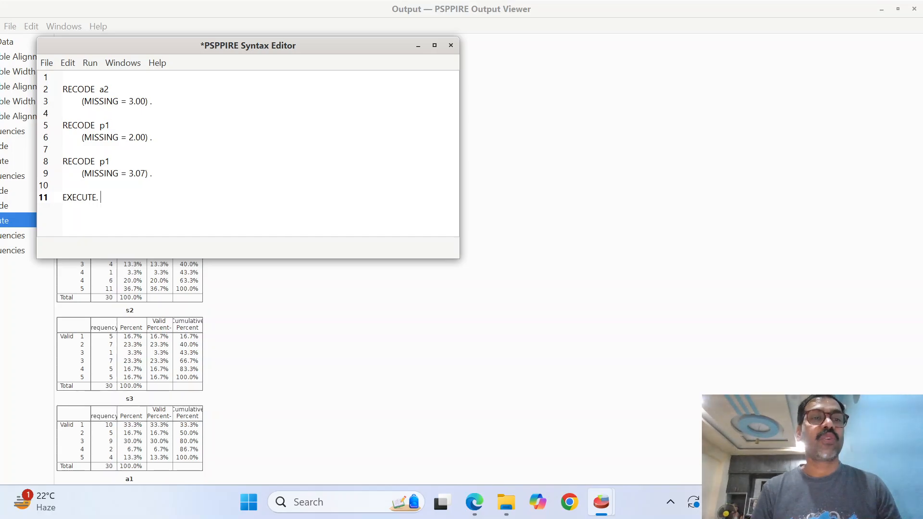
Compare the syntax with the means in the Statistics table and set the second RECODE command's MISSING value to 2.75.
{"action": "key", "text": "ctrl+a"}
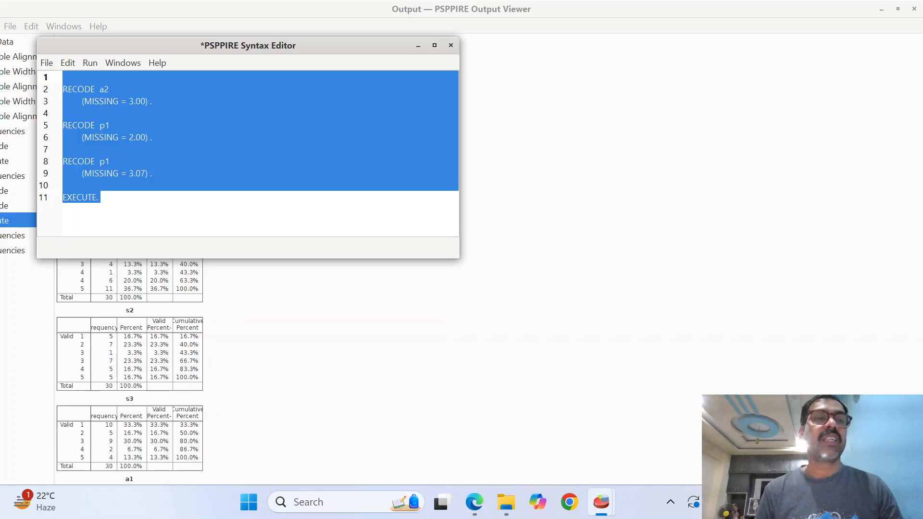
{"action": "left_click", "coordinate": [502, 192]}
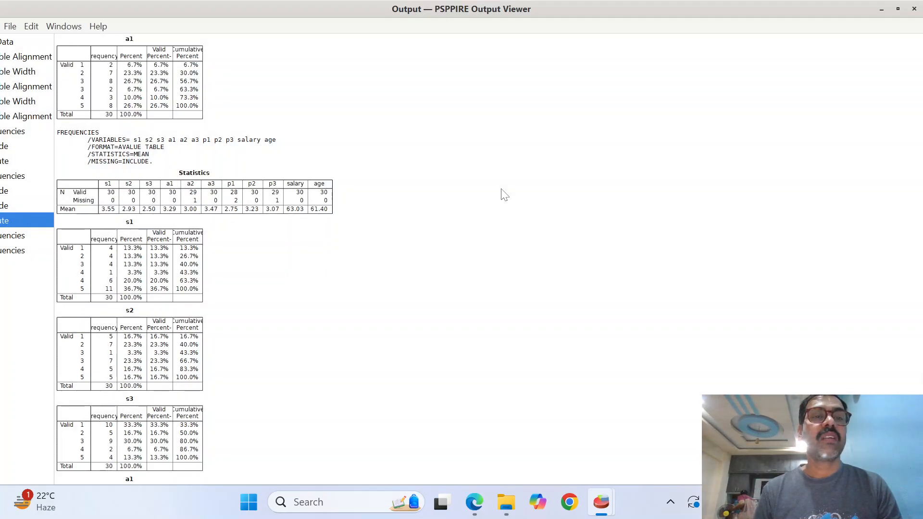
{"action": "key", "text": "alt+Tab"}
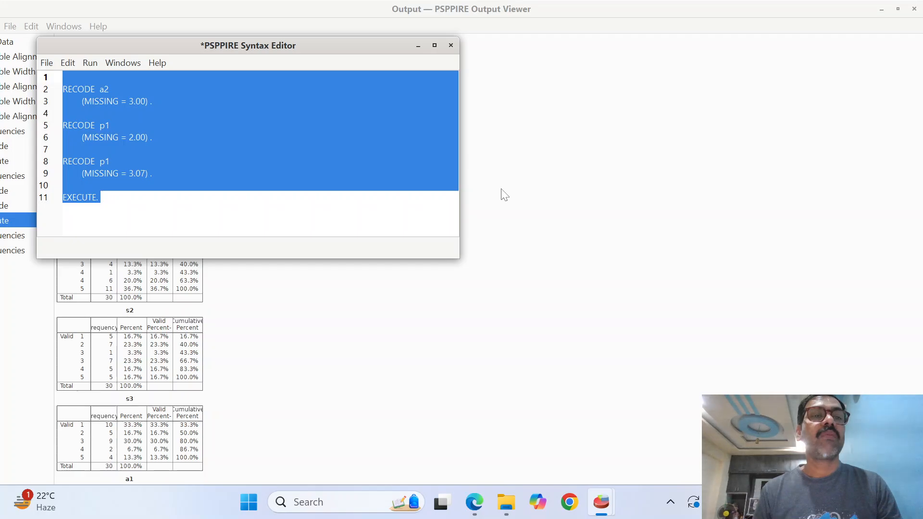
{"action": "left_click", "coordinate": [501, 190]}
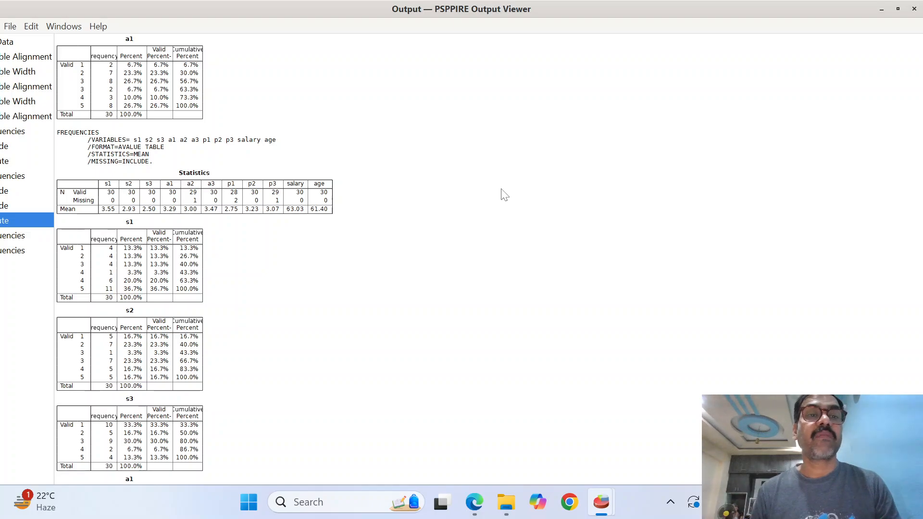
{"action": "key", "text": "alt+Tab"}
{"action": "key", "text": "Down"}
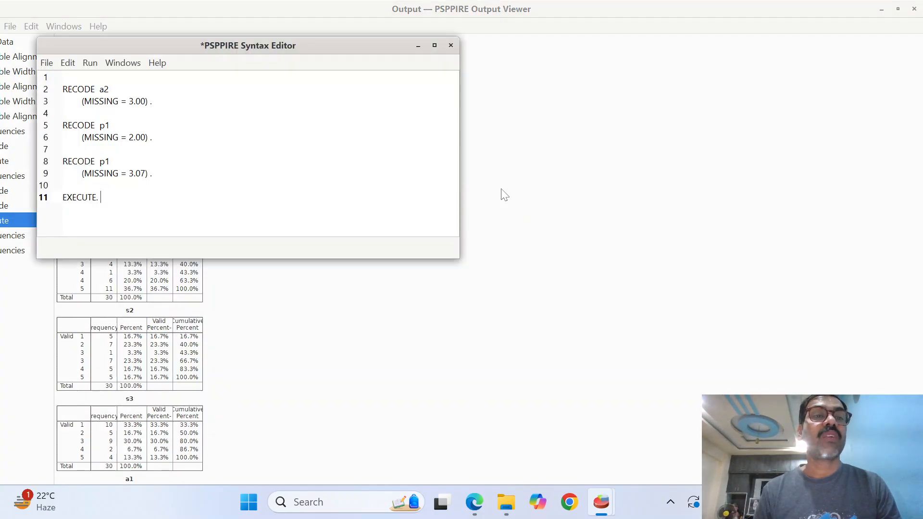
{"action": "key", "text": "Up"}
{"action": "key", "text": "Up"}
{"action": "key", "text": "Up"}
{"action": "key", "text": "Up"}
{"action": "key", "text": "Up"}
{"action": "key", "text": "Right"}
{"action": "key", "text": "Right"}
{"action": "key", "text": "Right"}
{"action": "key", "text": "Right"}
{"action": "key", "text": "Right"}
{"action": "key", "text": "Right"}
{"action": "key", "text": "Right"}
{"action": "key", "text": "Right"}
{"action": "key", "text": "Right"}
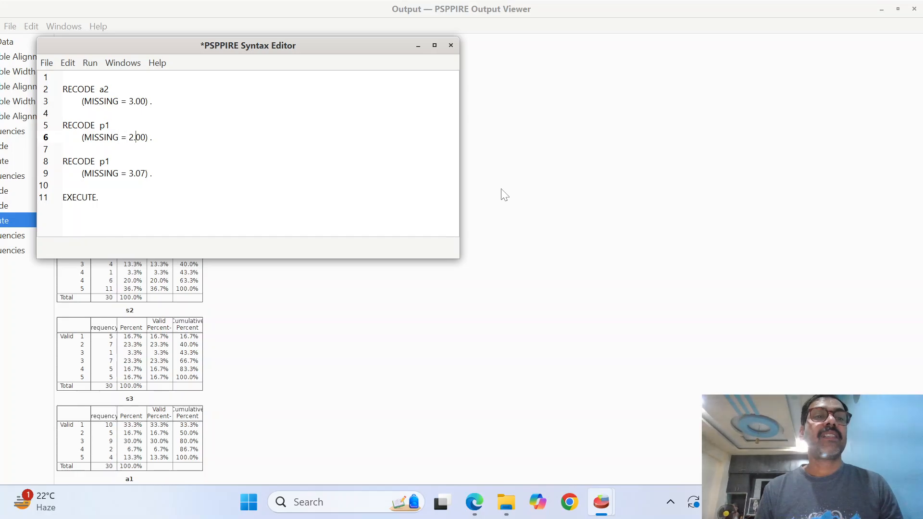
{"action": "key", "text": "BackSpace"}
{"action": "key", "text": "BackSpace"}
{"action": "key", "text": "BackSpace"}
{"action": "type", "text": ".75"}
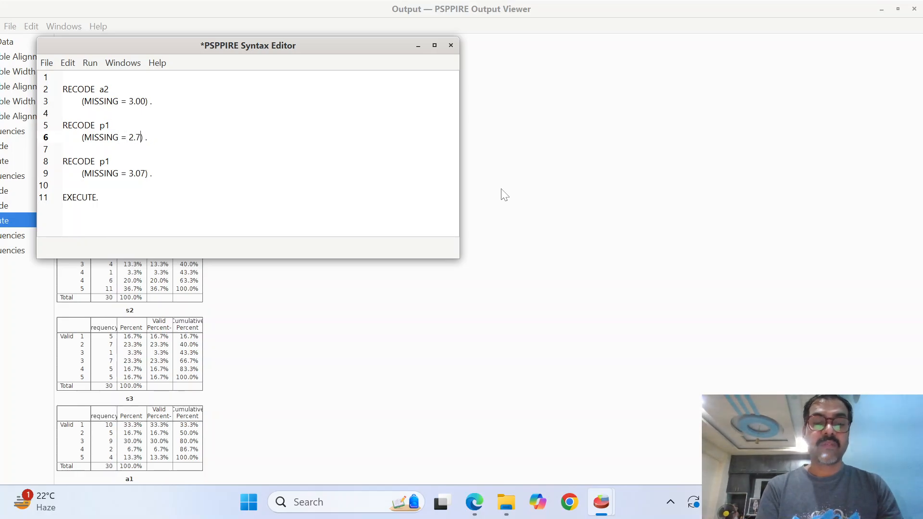
Recheck the means in the output, then select the entire syntax and run the selection.
{"action": "key", "text": "alt+Tab"}
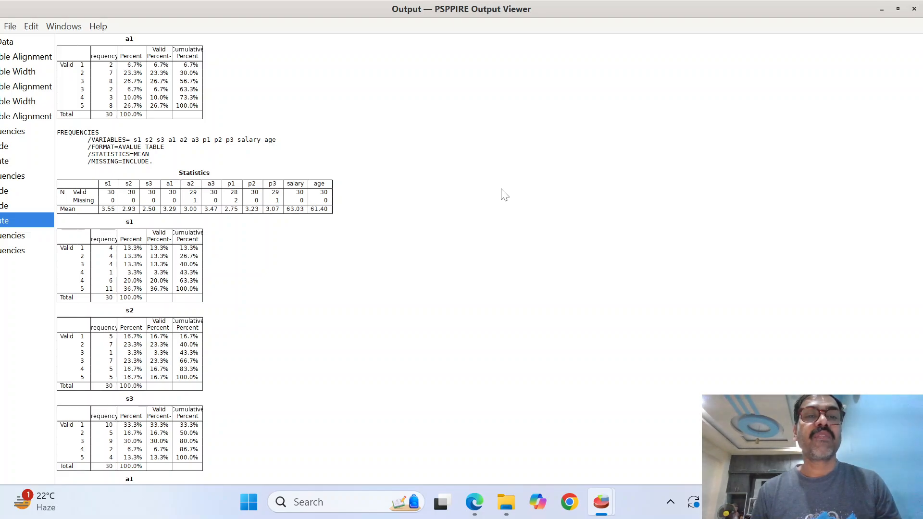
{"action": "key", "text": "alt+Tab"}
{"action": "key", "text": "Down"}
{"action": "key", "text": "Down"}
{"action": "key", "text": "Down"}
{"action": "key", "text": "Down"}
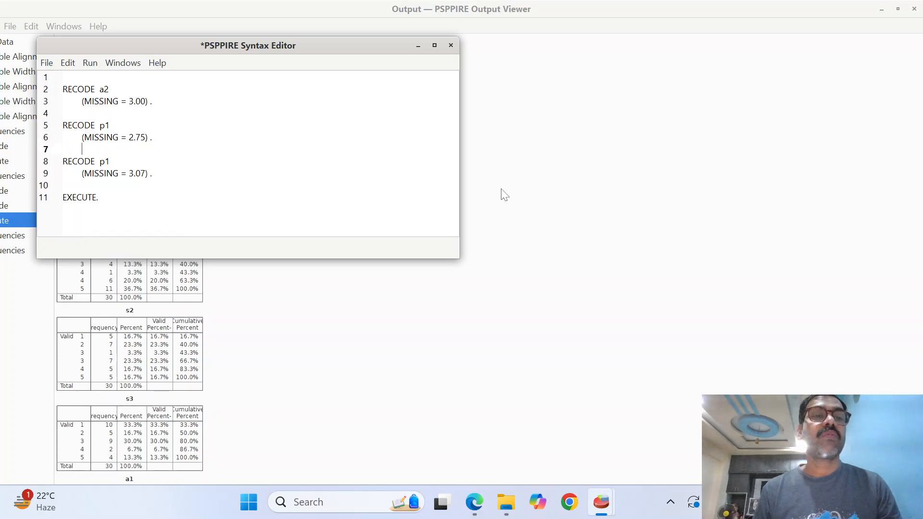
{"action": "key", "text": "ctrl+a"}
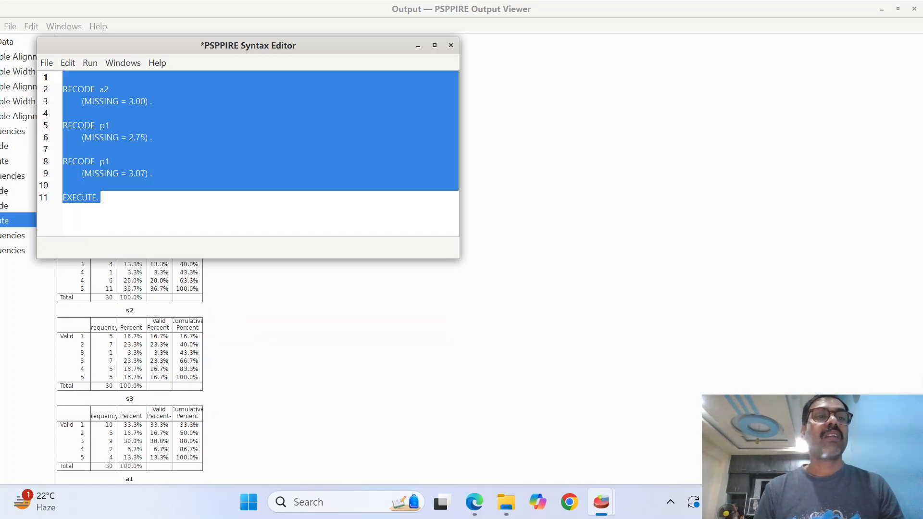
{"action": "left_click", "coordinate": [90, 64]}
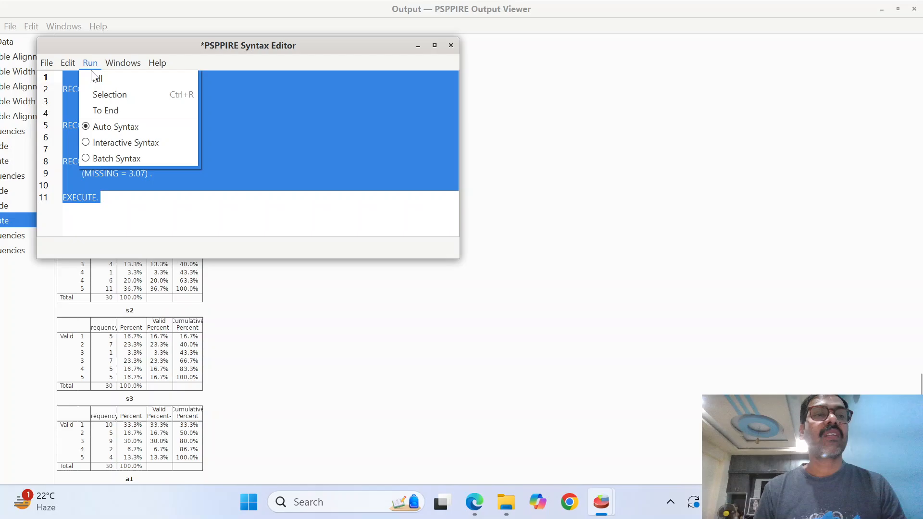
{"action": "left_click", "coordinate": [112, 94]}
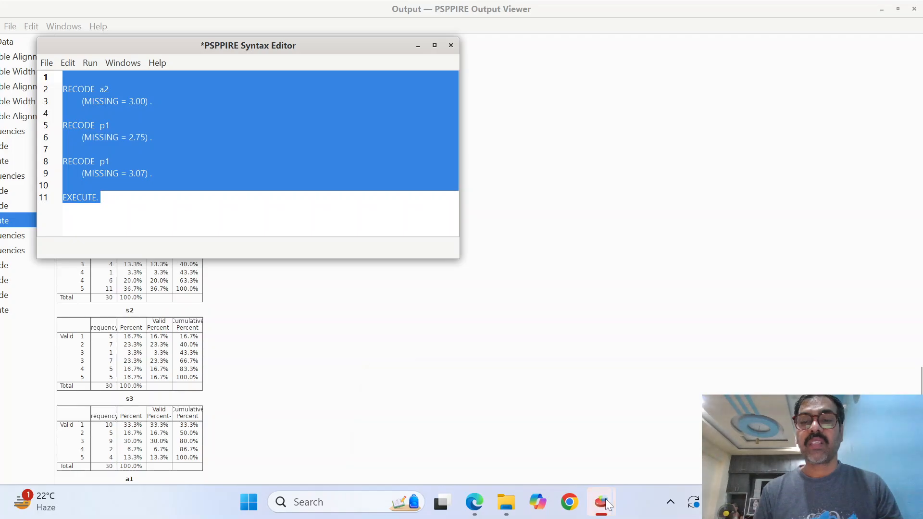
Review the executed RECODE and EXECUTE commands at the end of the output.
{"action": "mouse_move", "coordinate": [607, 504]}
{"action": "left_click", "coordinate": [585, 436]}
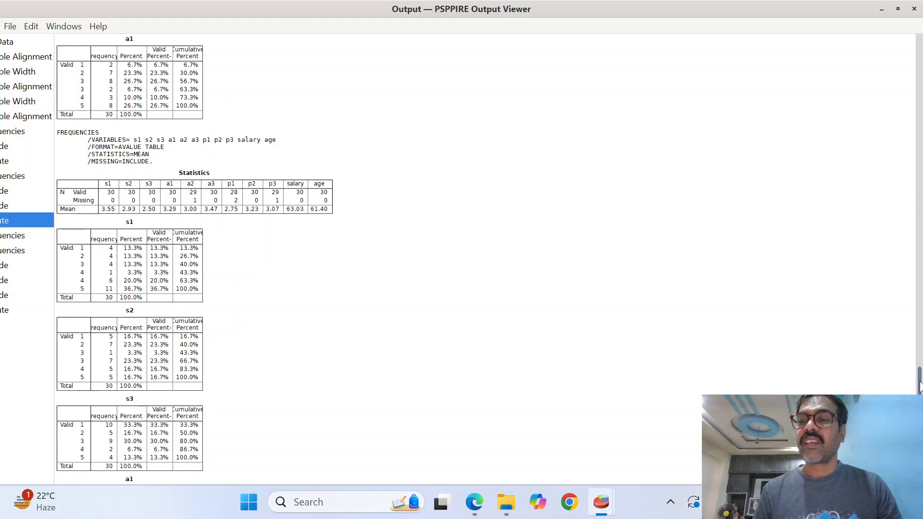
{"action": "left_click_drag", "start_coordinate": [920, 383], "coordinate": [920, 472]}
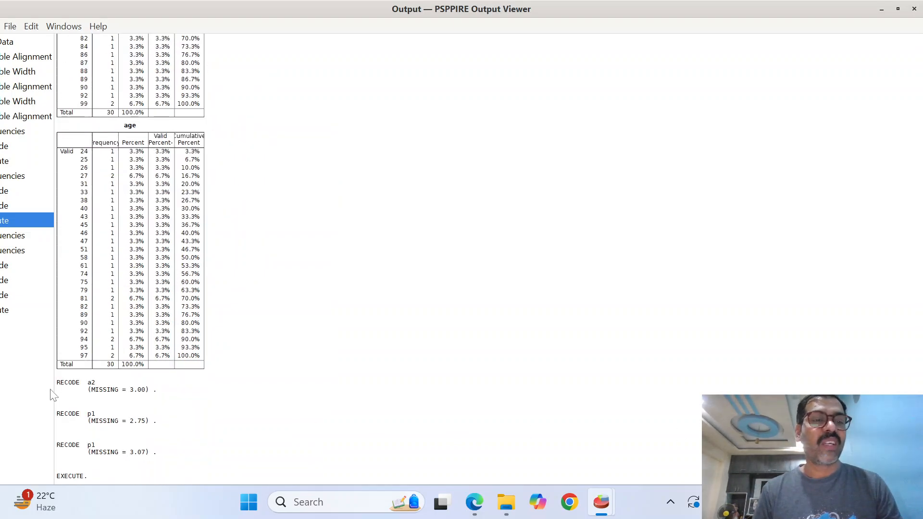
{"action": "left_click", "coordinate": [66, 386]}
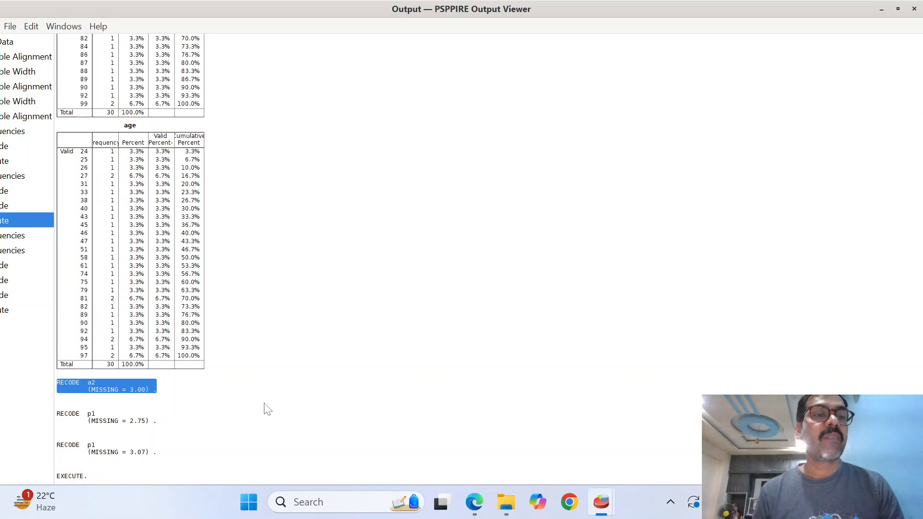
Minimize the Syntax Editor and Output Viewer windows and bring up the Data Editor with socioeconomicdata.csv.
{"action": "key", "text": "alt+Tab"}
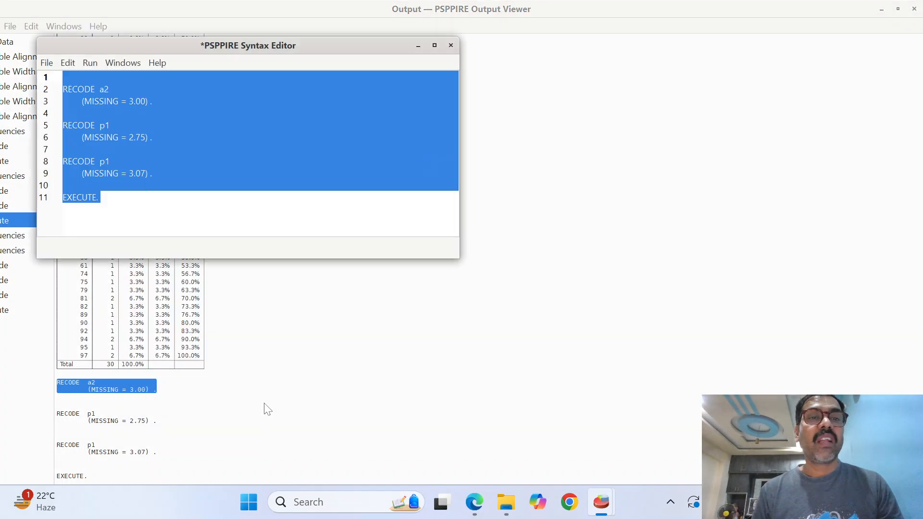
{"action": "left_click", "coordinate": [418, 46]}
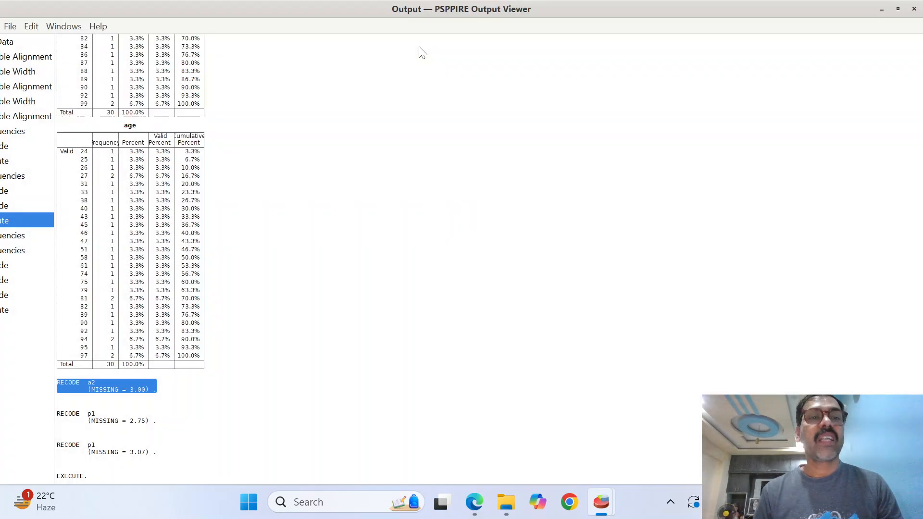
{"action": "left_click", "coordinate": [881, 11]}
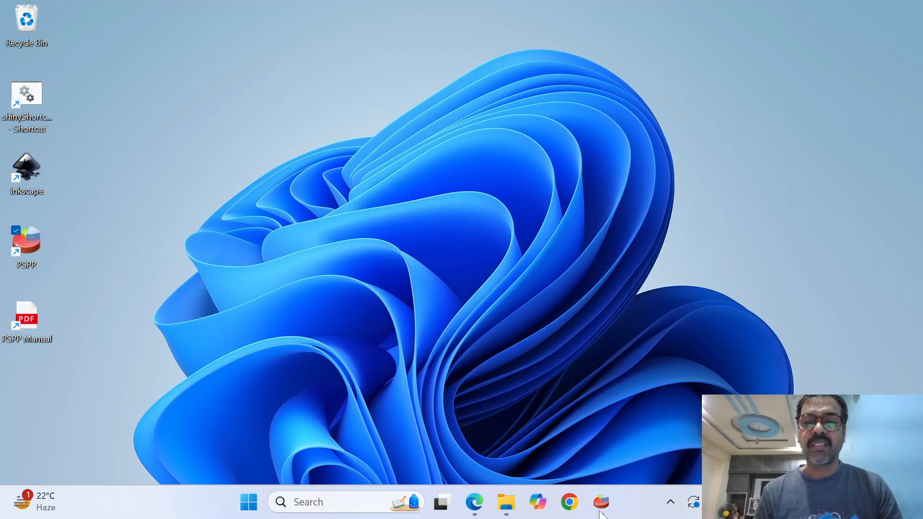
{"action": "mouse_move", "coordinate": [601, 512]}
{"action": "left_click", "coordinate": [450, 409]}
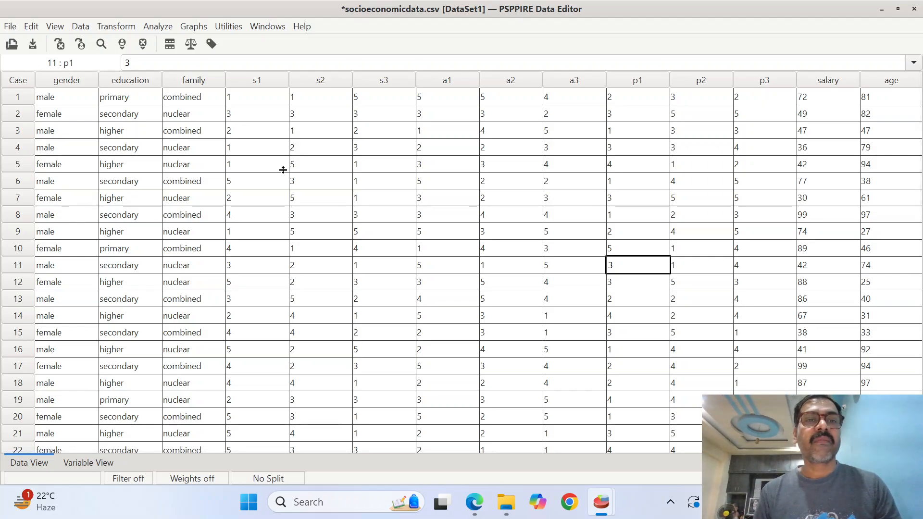
Run a Frequencies analysis with the mean on all numeric variables from s1 to age, including missing values.
{"action": "left_click", "coordinate": [158, 27]}
{"action": "mouse_move", "coordinate": [169, 42]}
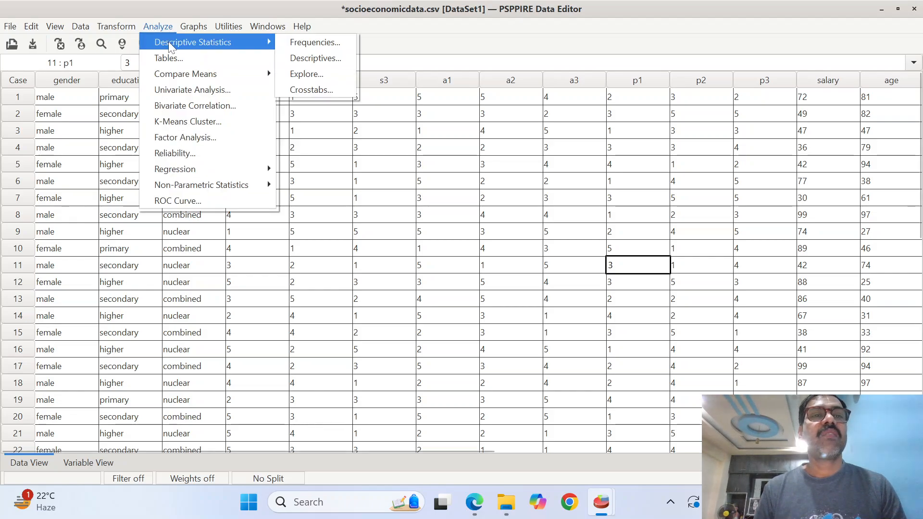
{"action": "left_click", "coordinate": [334, 40]}
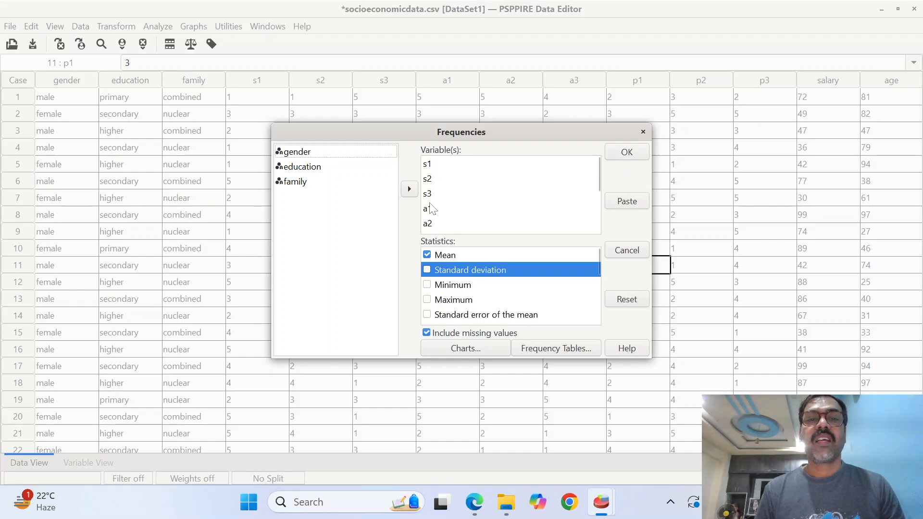
{"action": "left_click", "coordinate": [429, 207]}
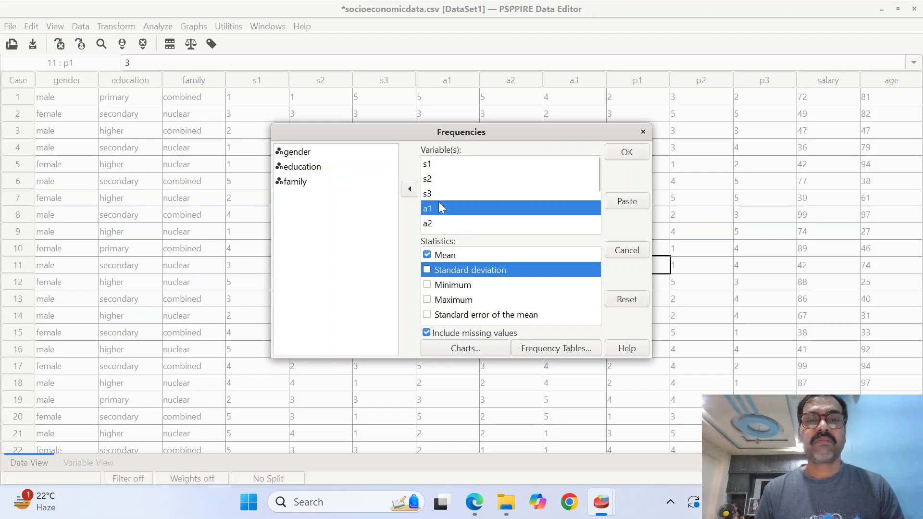
{"action": "key", "text": "ctrl+a"}
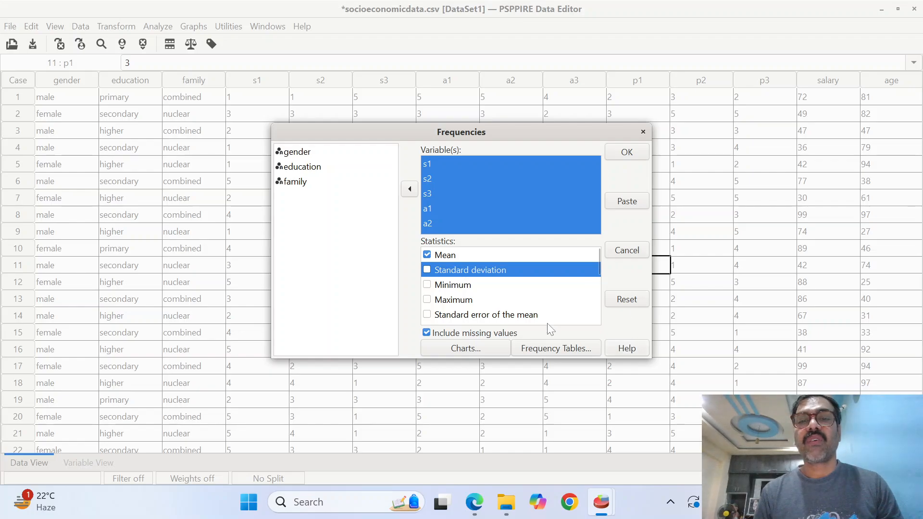
{"action": "left_click", "coordinate": [627, 153]}
Check the missing counts for each variable in the newest Statistics table of the Output Viewer.
{"action": "key", "text": "alt+Tab"}
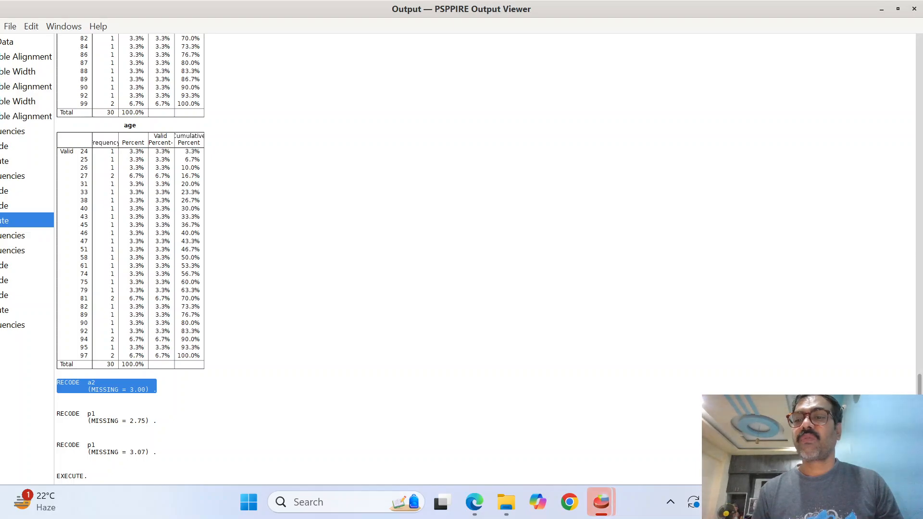
{"action": "left_click_drag", "start_coordinate": [920, 386], "coordinate": [921, 477]}
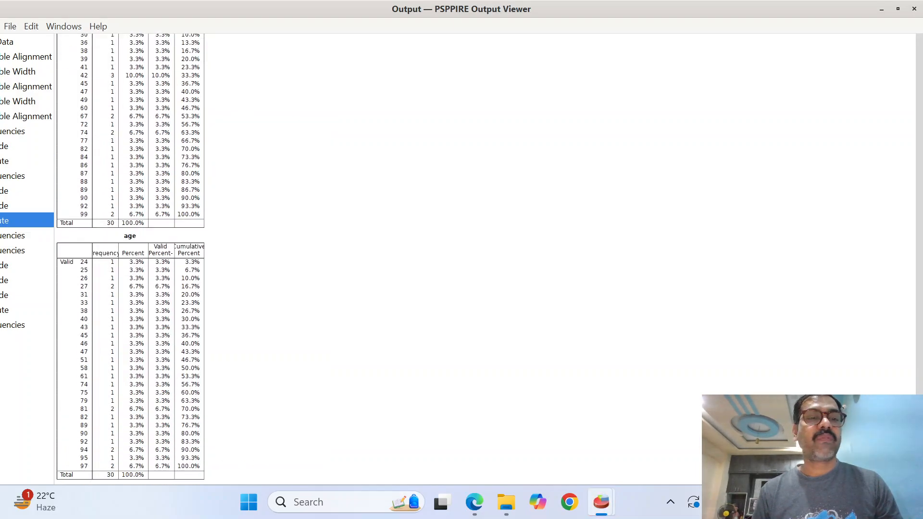
{"action": "scroll", "coordinate": [485, 260], "scroll_direction": "up", "scroll_amount": 15}
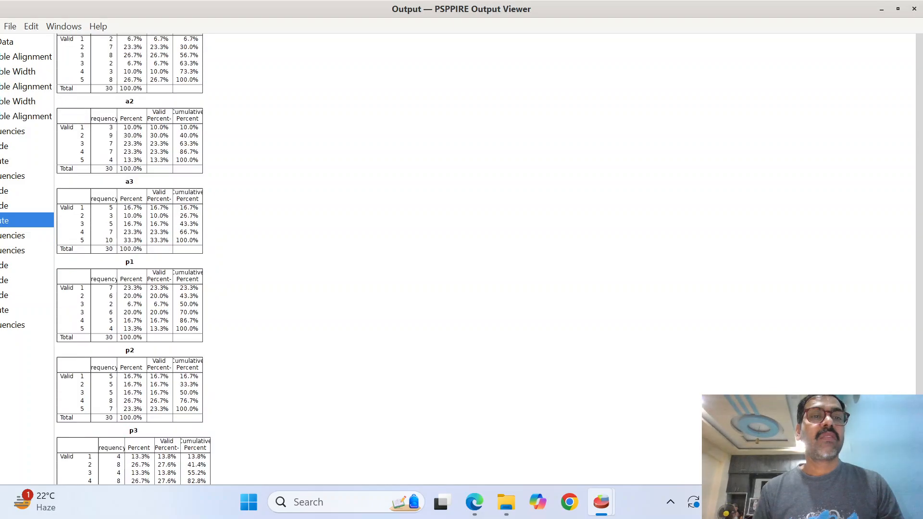
{"action": "scroll", "coordinate": [484, 259], "scroll_direction": "up", "scroll_amount": 8}
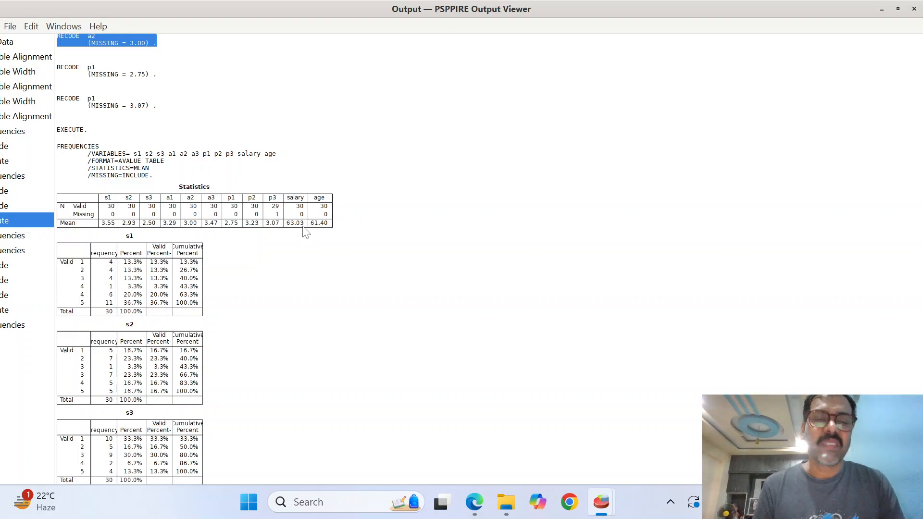
Switch to the Syntax Editor and change the variable of the third RECODE command to p3.
{"action": "key", "text": "alt+Tab"}
{"action": "key", "text": "alt+Tab"}
{"action": "key", "text": "Tab"}
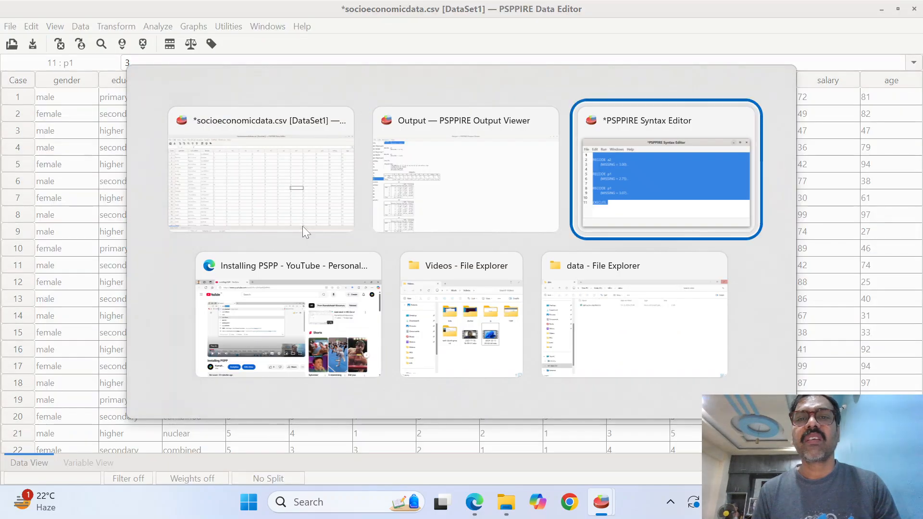
{"action": "key", "text": "alt"}
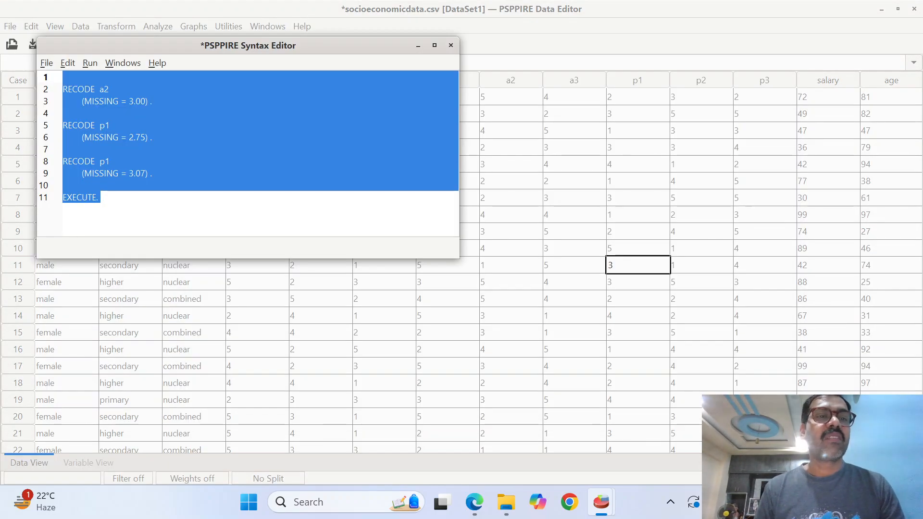
{"action": "left_click", "coordinate": [110, 161]}
{"action": "key", "text": "BackSpace"}
{"action": "type", "text": "3"}
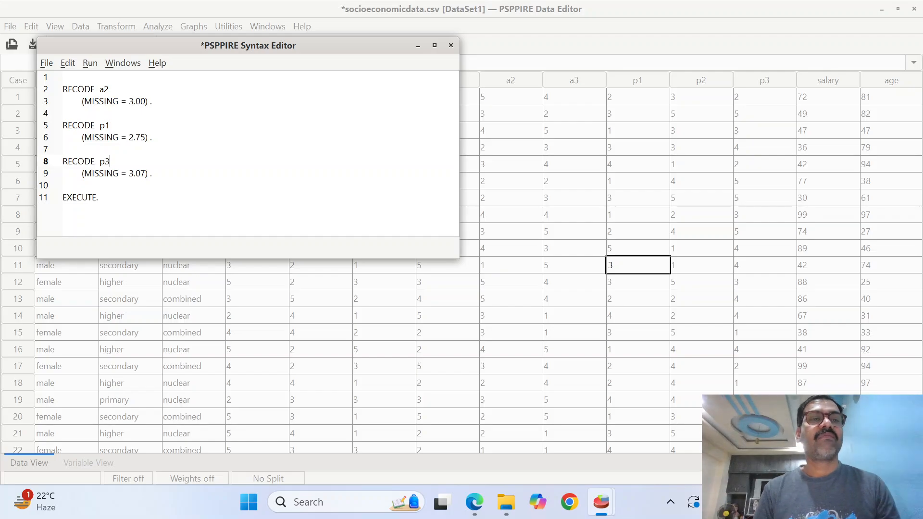
Run the entire corrected syntax as a selection and check the executed commands in the Output Viewer.
{"action": "key", "text": "ctrl+a"}
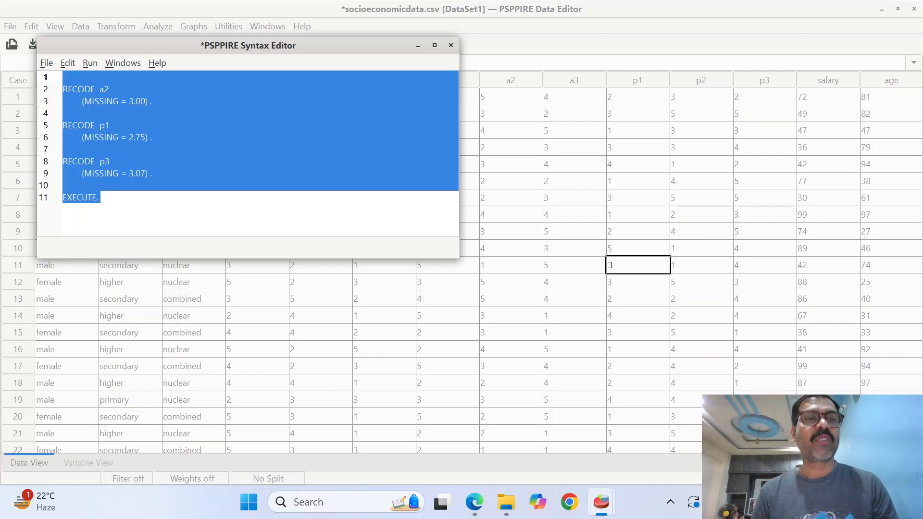
{"action": "left_click", "coordinate": [89, 63]}
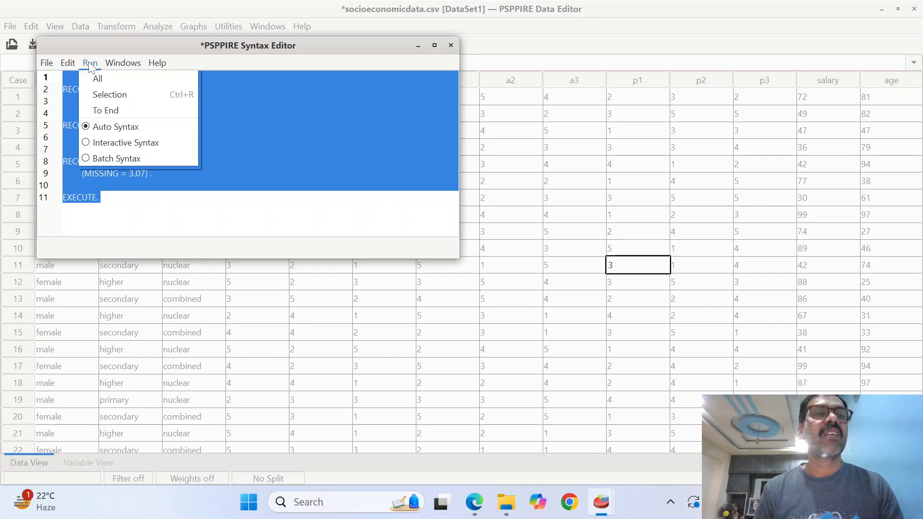
{"action": "left_click", "coordinate": [102, 95]}
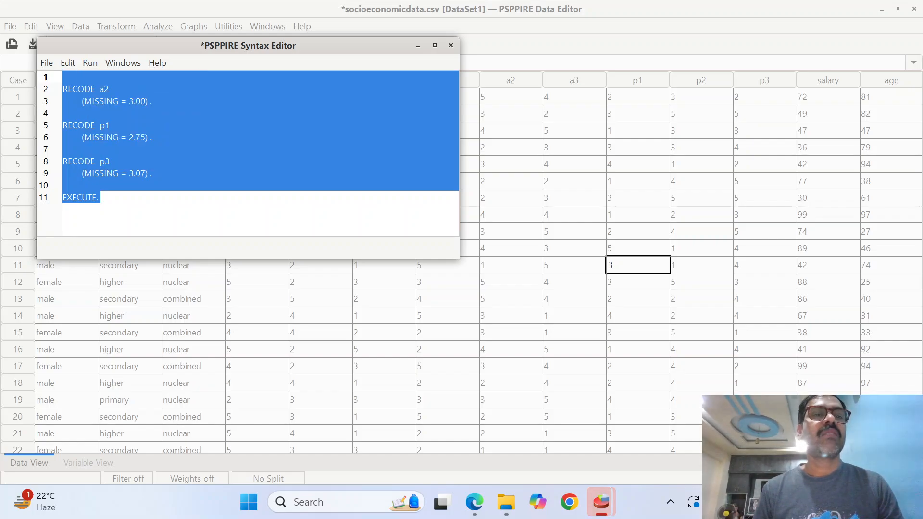
{"action": "mouse_move", "coordinate": [621, 504]}
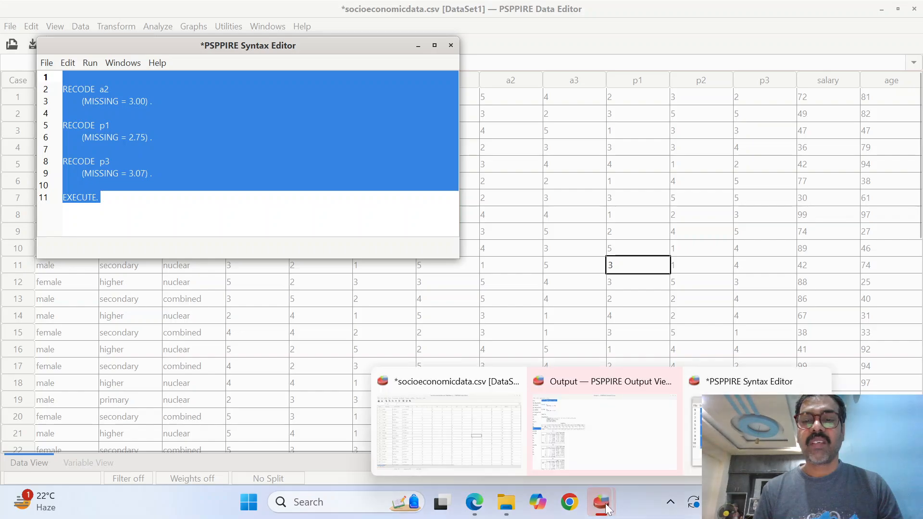
{"action": "left_click", "coordinate": [605, 422]}
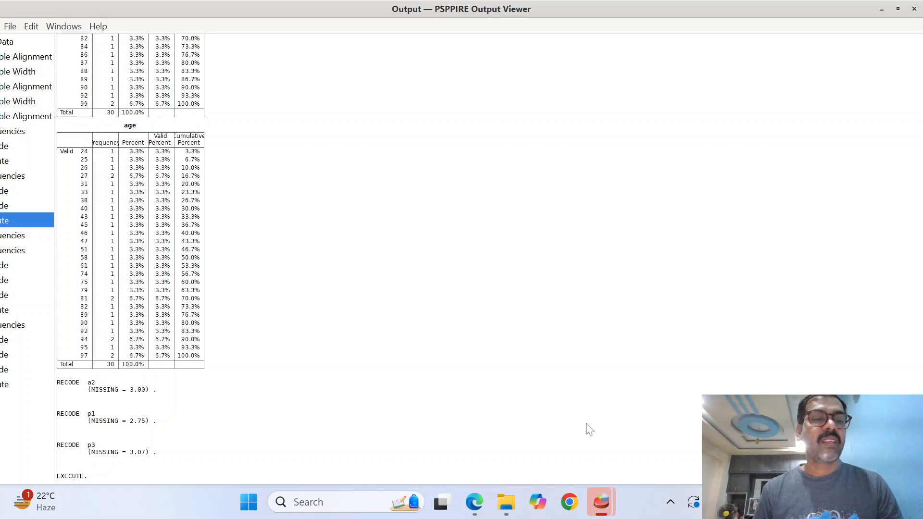
Return to the Data Editor and rerun the Frequencies analysis with the same variables, mean and missing-value settings.
{"action": "key", "text": "alt+Tab"}
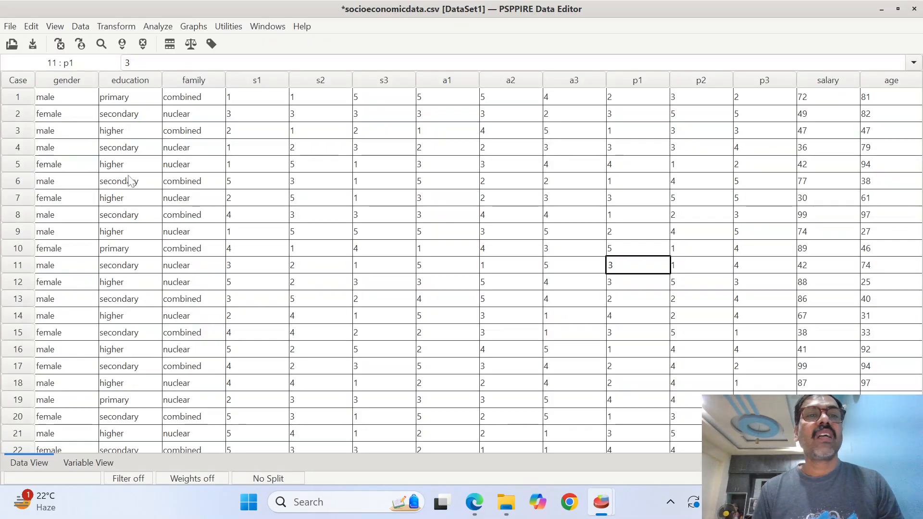
{"action": "left_click", "coordinate": [158, 26]}
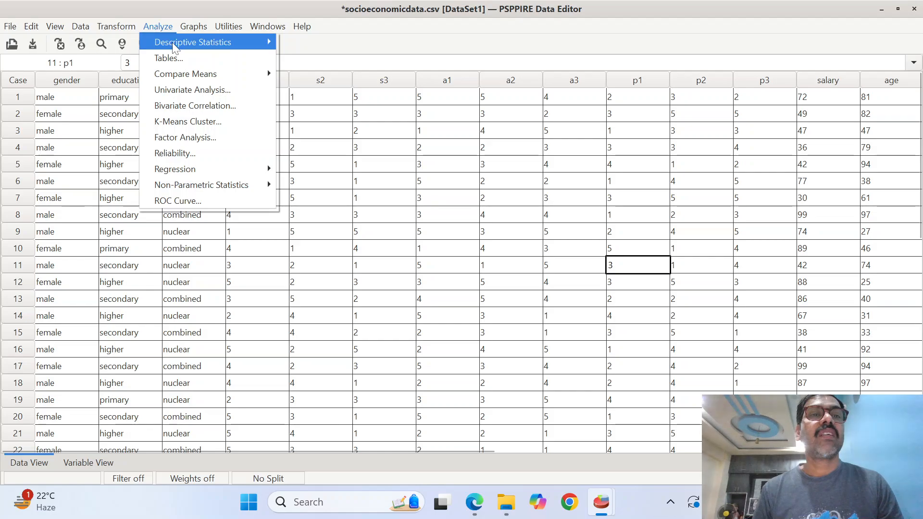
{"action": "mouse_move", "coordinate": [174, 47]}
{"action": "left_click", "coordinate": [313, 43]}
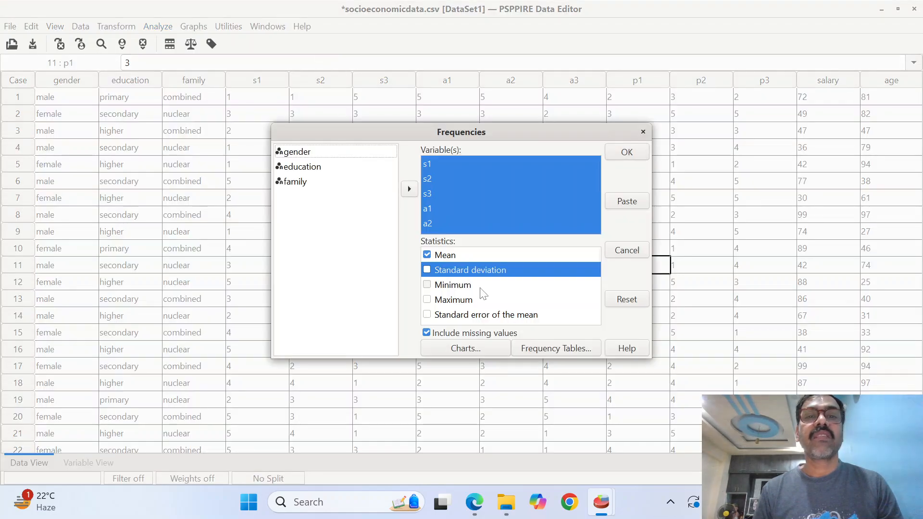
{"action": "left_click", "coordinate": [624, 154]}
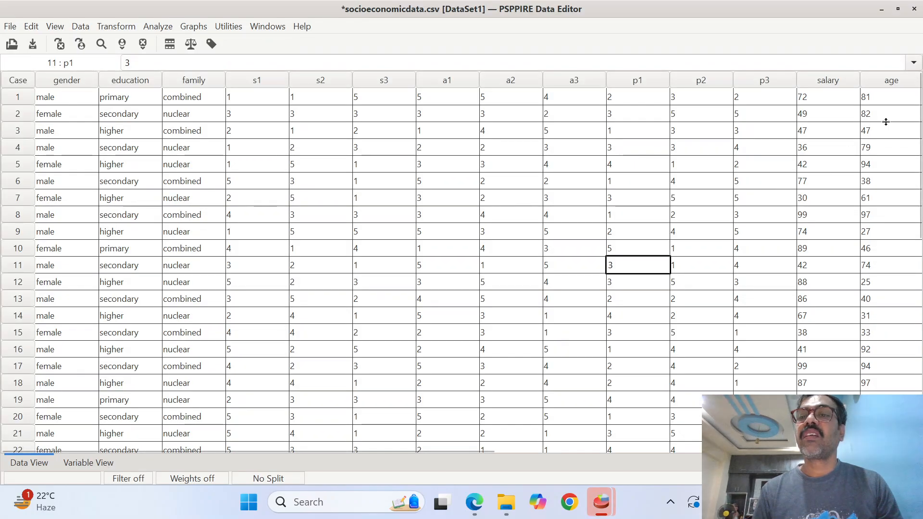
Bring up the Output Viewer and examine the valid and missing counts in the latest Statistics table.
{"action": "key", "text": "alt+Tab"}
{"action": "key", "text": "alt+Tab"}
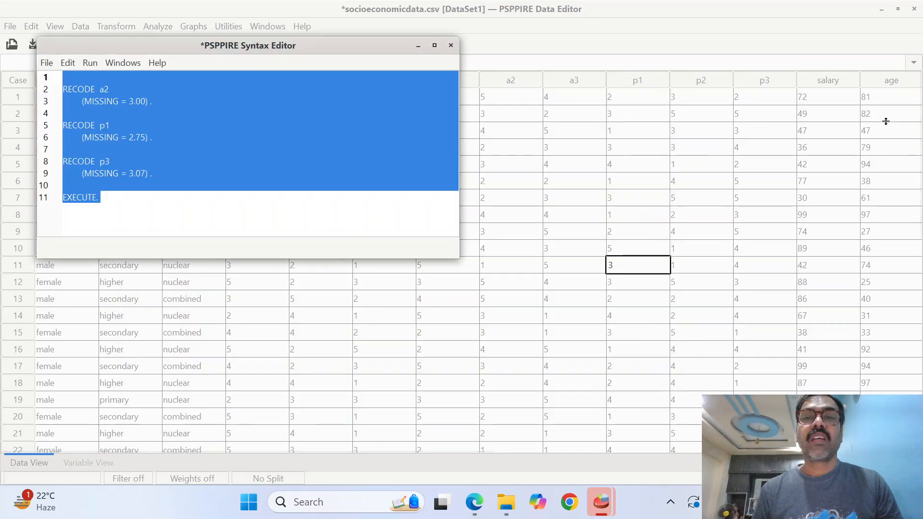
{"action": "key", "text": "alt+Tab"}
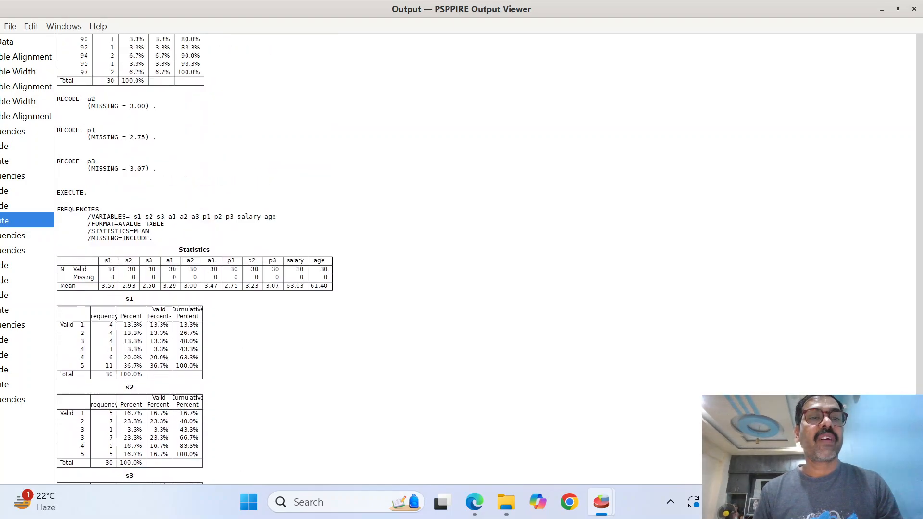
{"action": "scroll", "coordinate": [273, 450], "scroll_direction": "up", "scroll_amount": 1}
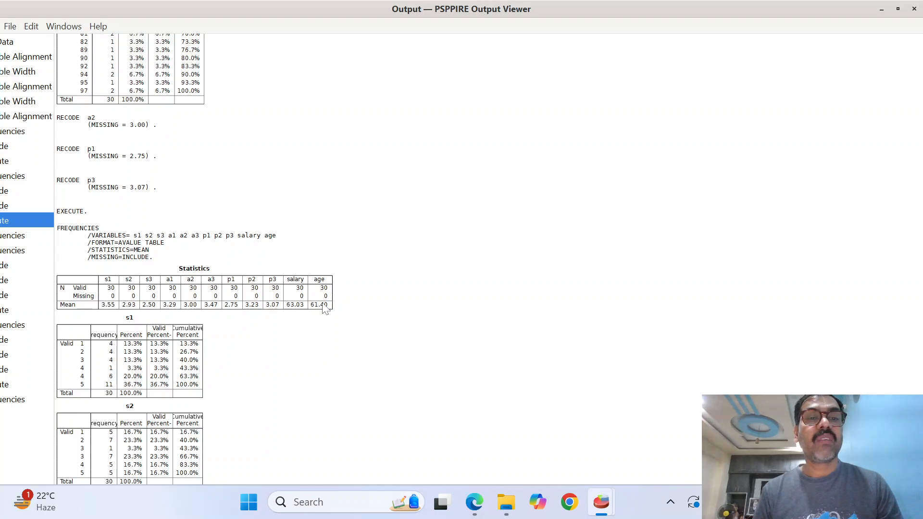